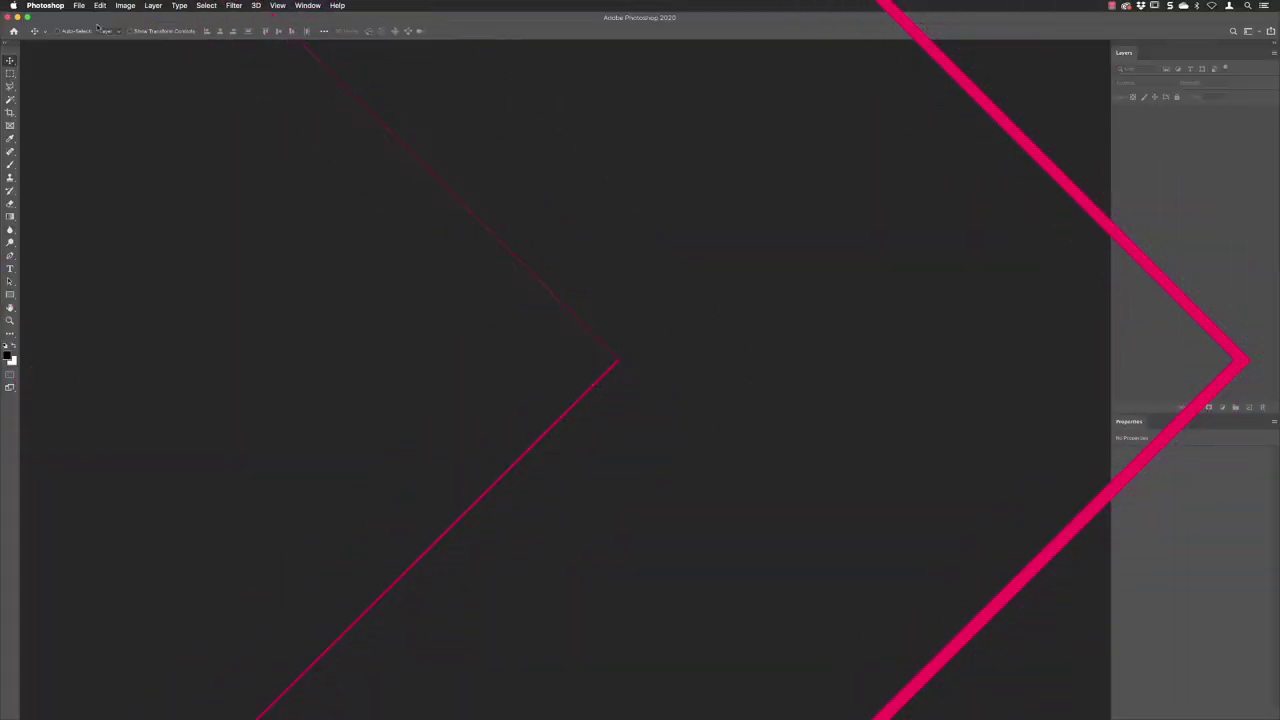
Open the New Document dialog from the File menu
click(79, 6)
click(114, 19)
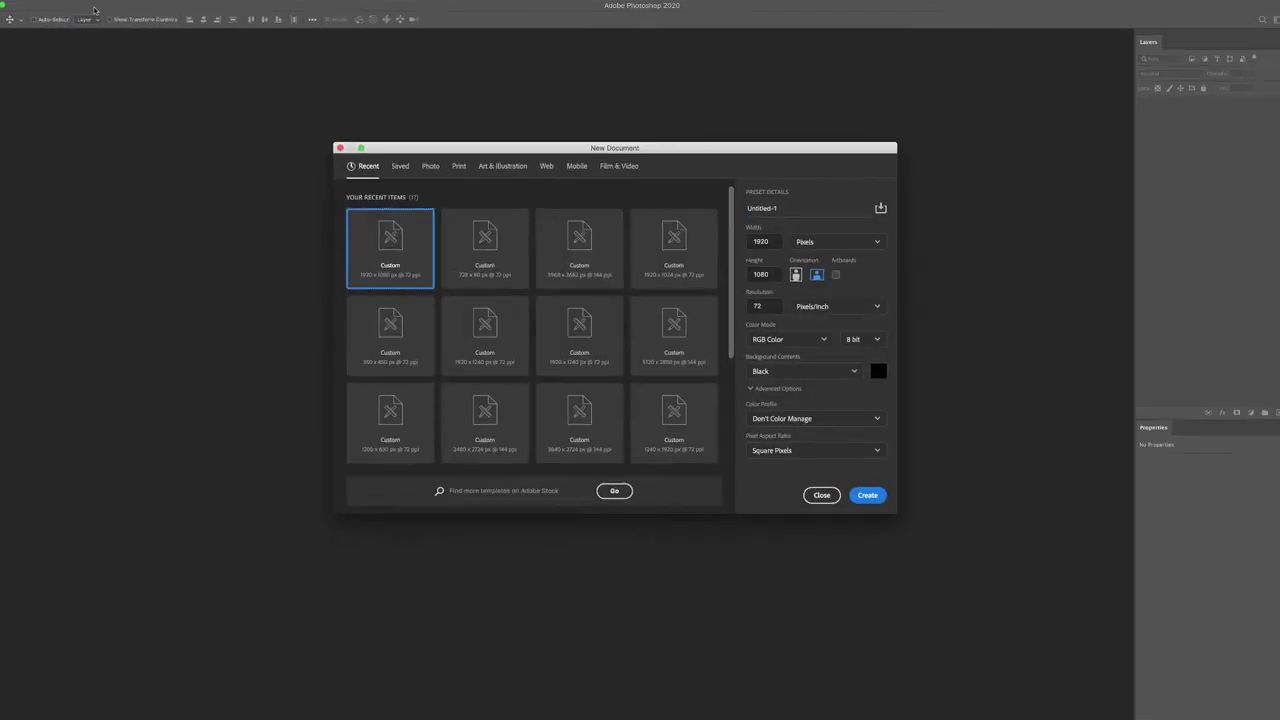
Create a 1920×1080 Web Large document named 'Hologram' with a black background and no artboards
click(546, 166)
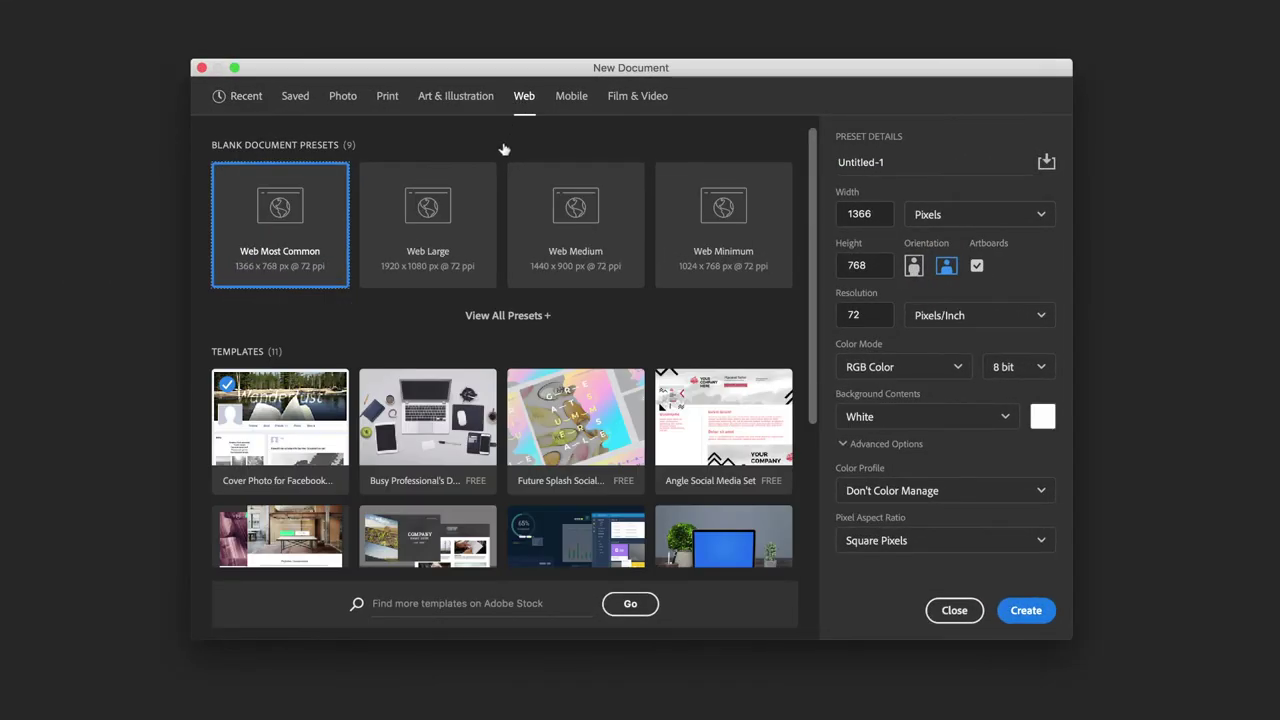
click(483, 211)
click(859, 162)
text(Ho)
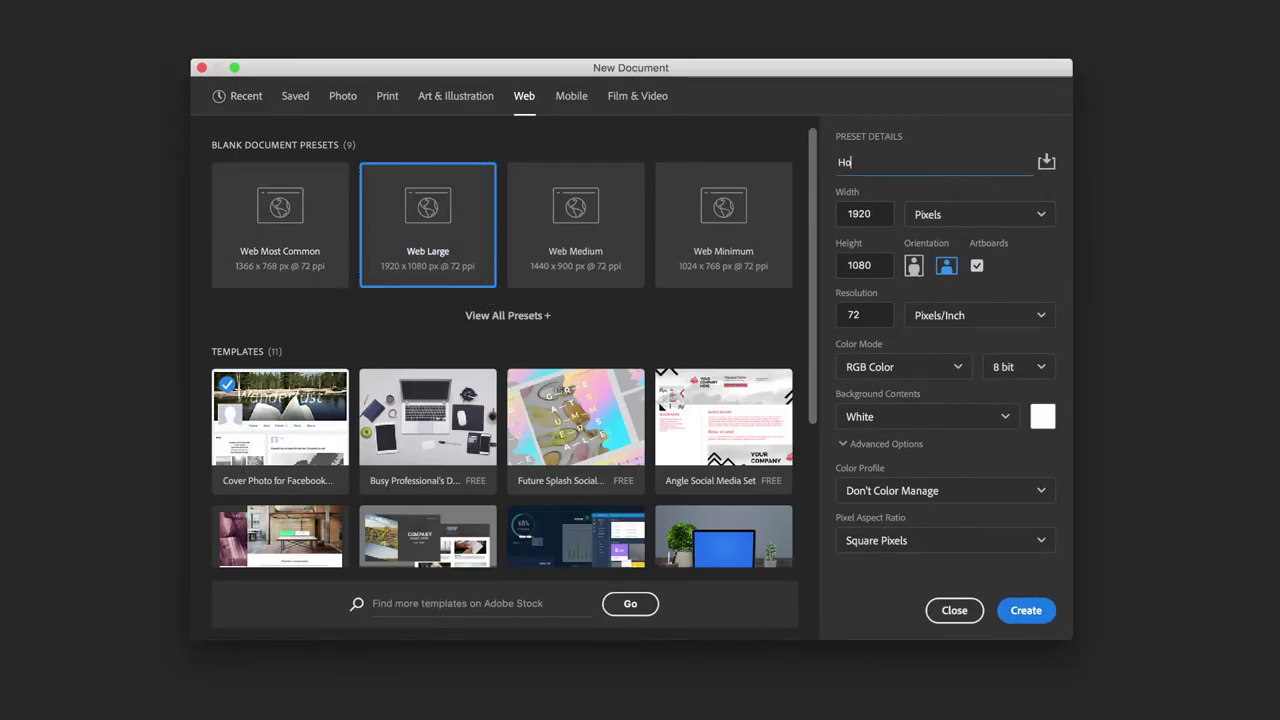
text(logram)
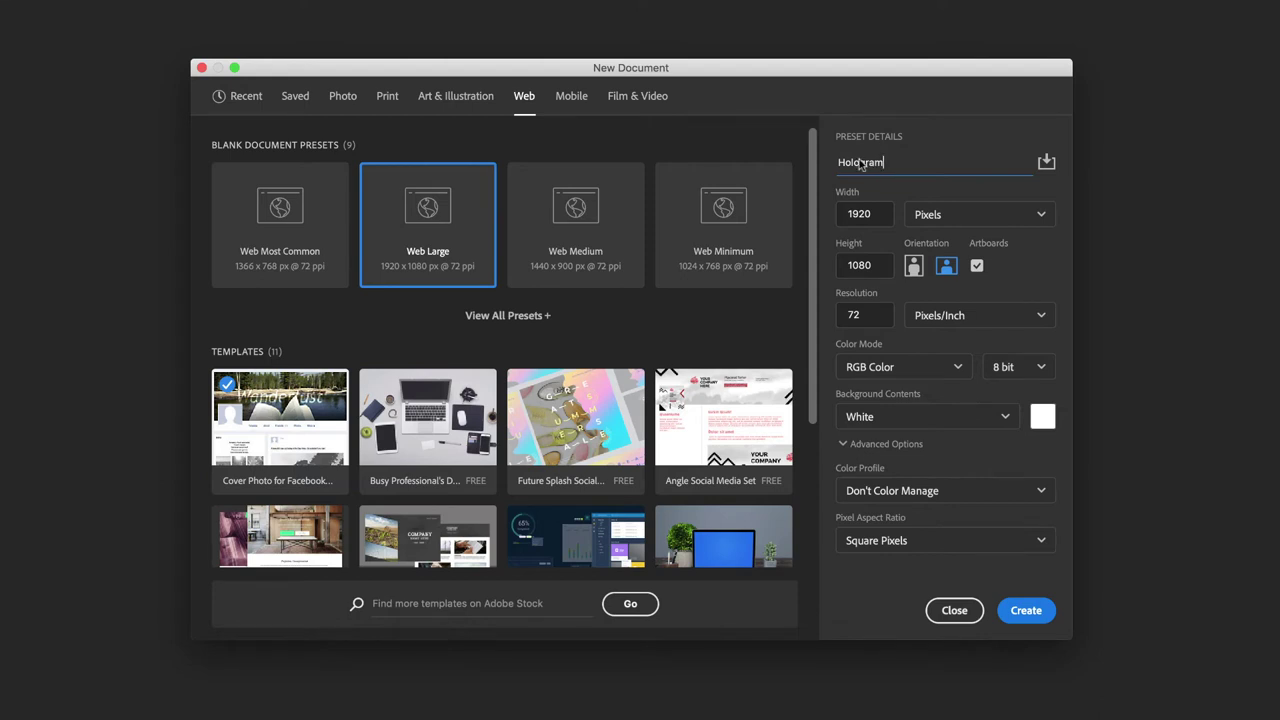
click(978, 268)
click(995, 424)
click(978, 474)
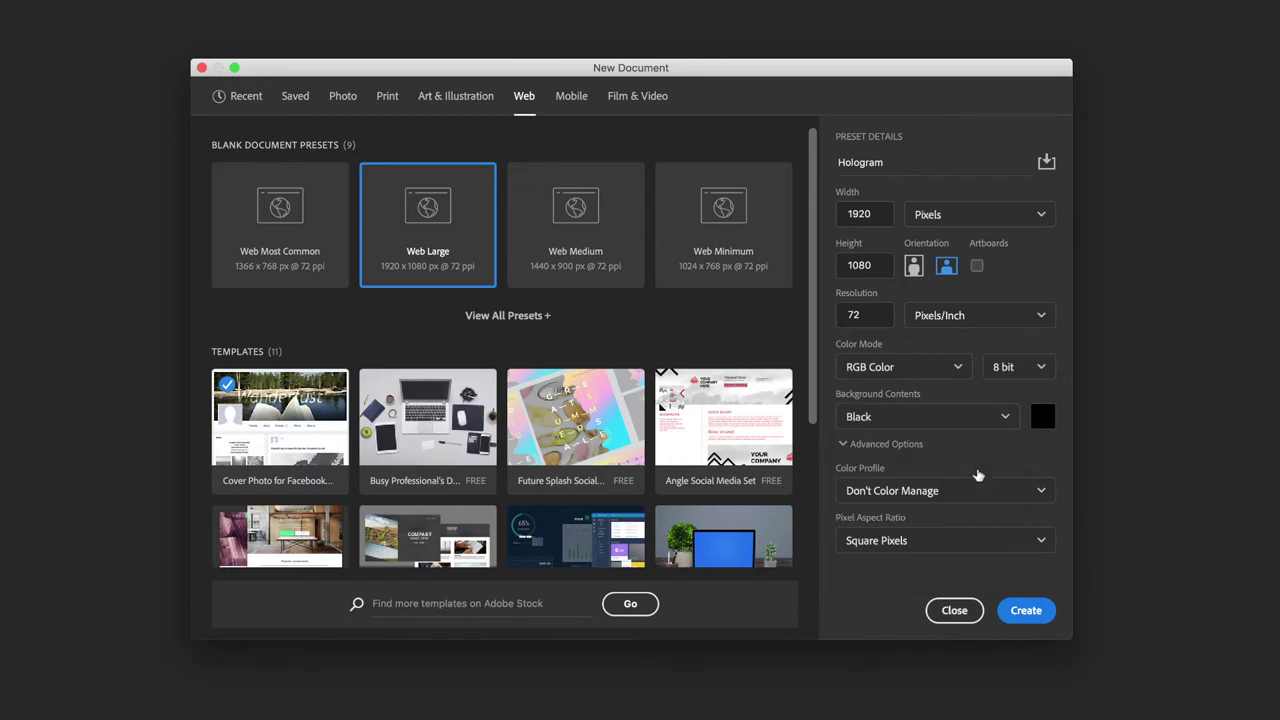
click(1026, 610)
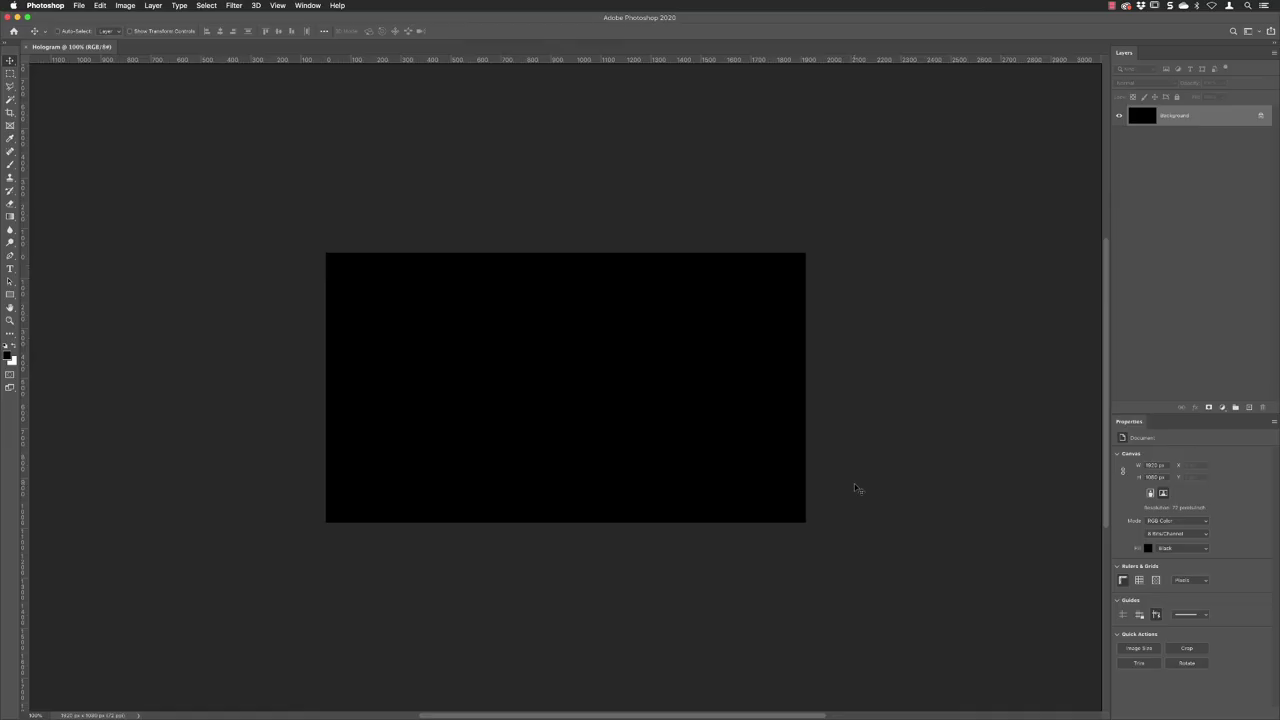
click(10, 269)
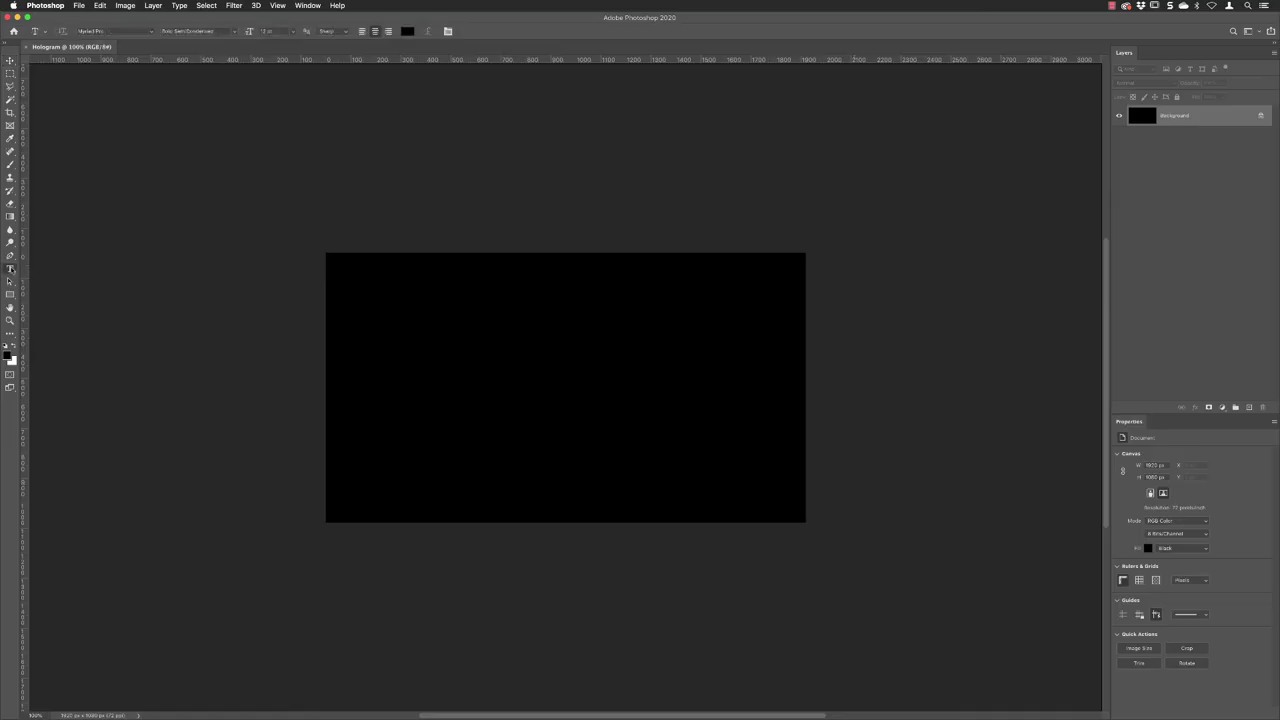
Set the text colour to red fa0505 and draw a text box across the canvas
click(407, 31)
text(fa0505)
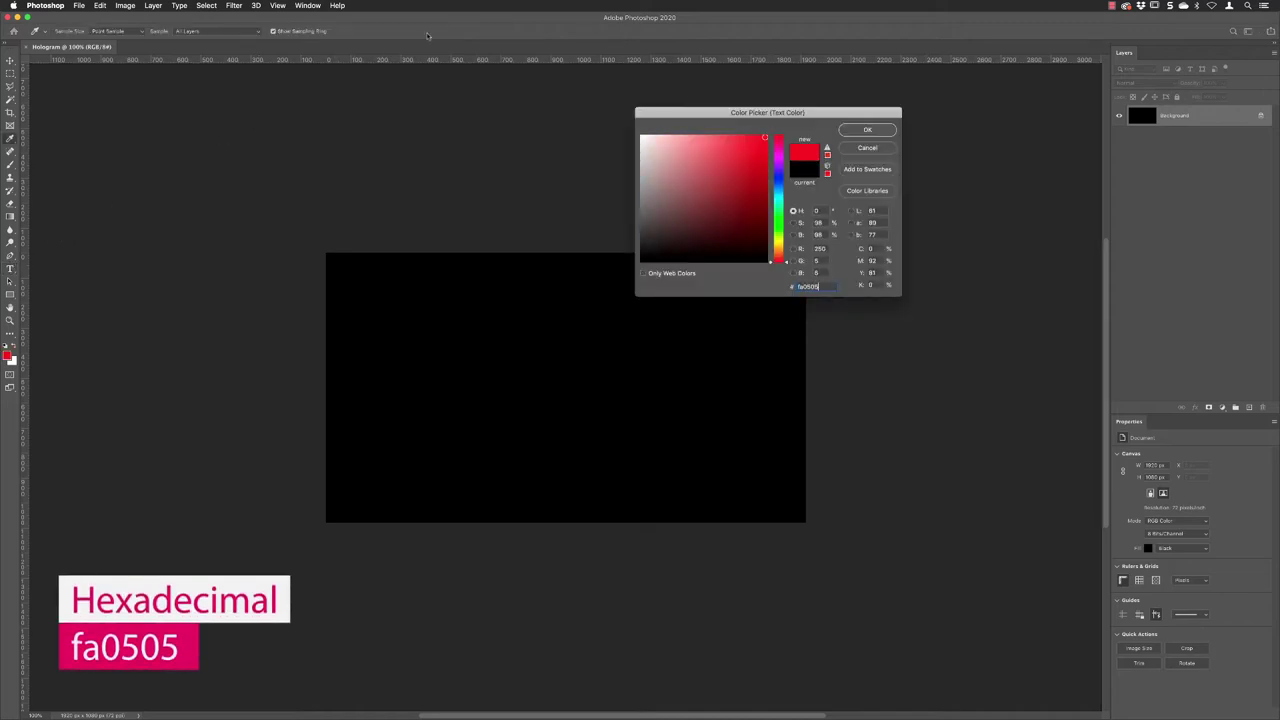
key(Return)
drag(381, 303, 749, 472)
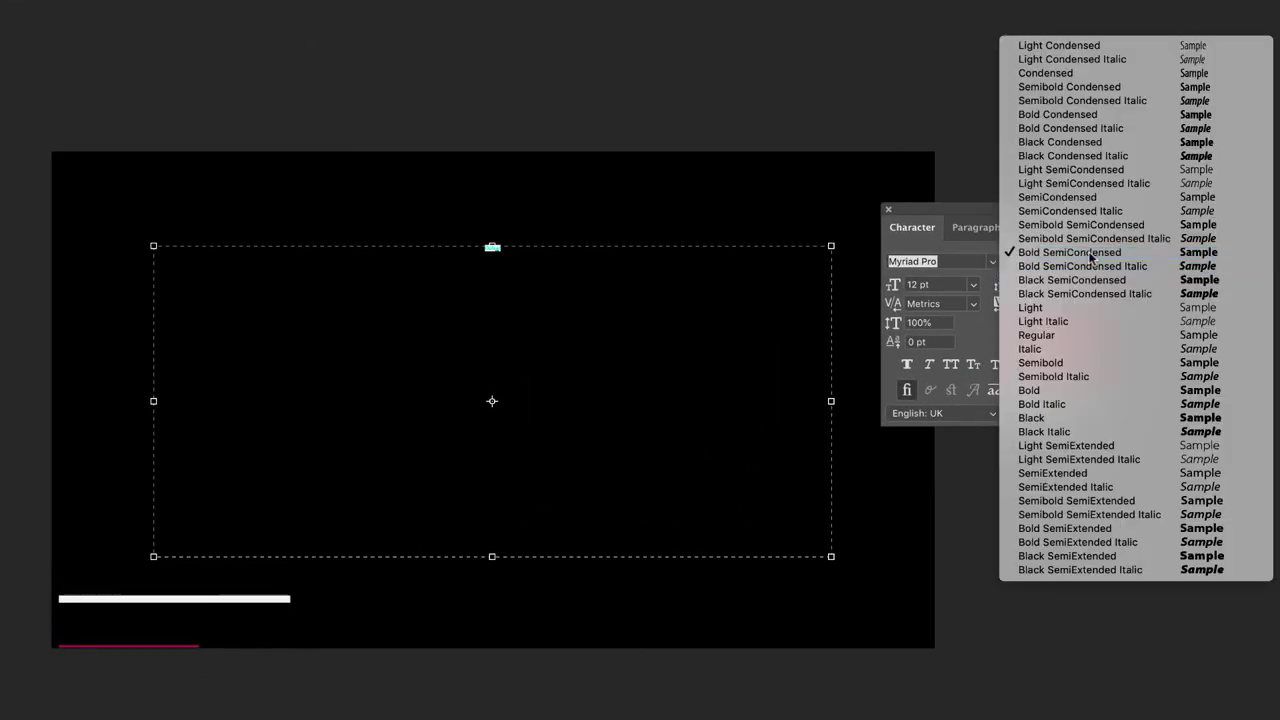
Style the text Bold SemiCondensed, 400 pt, All Caps, tracking -25, and shorten the text box
click(1088, 264)
click(893, 285)
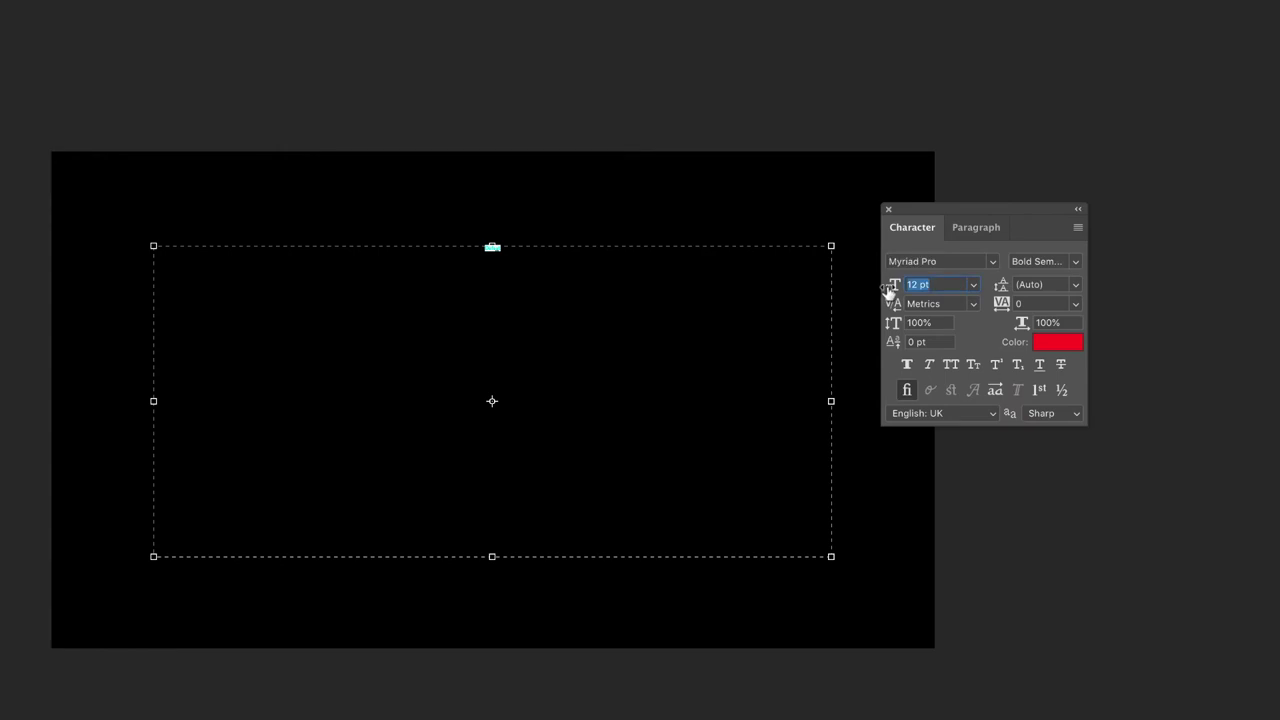
text(400)
key(Return)
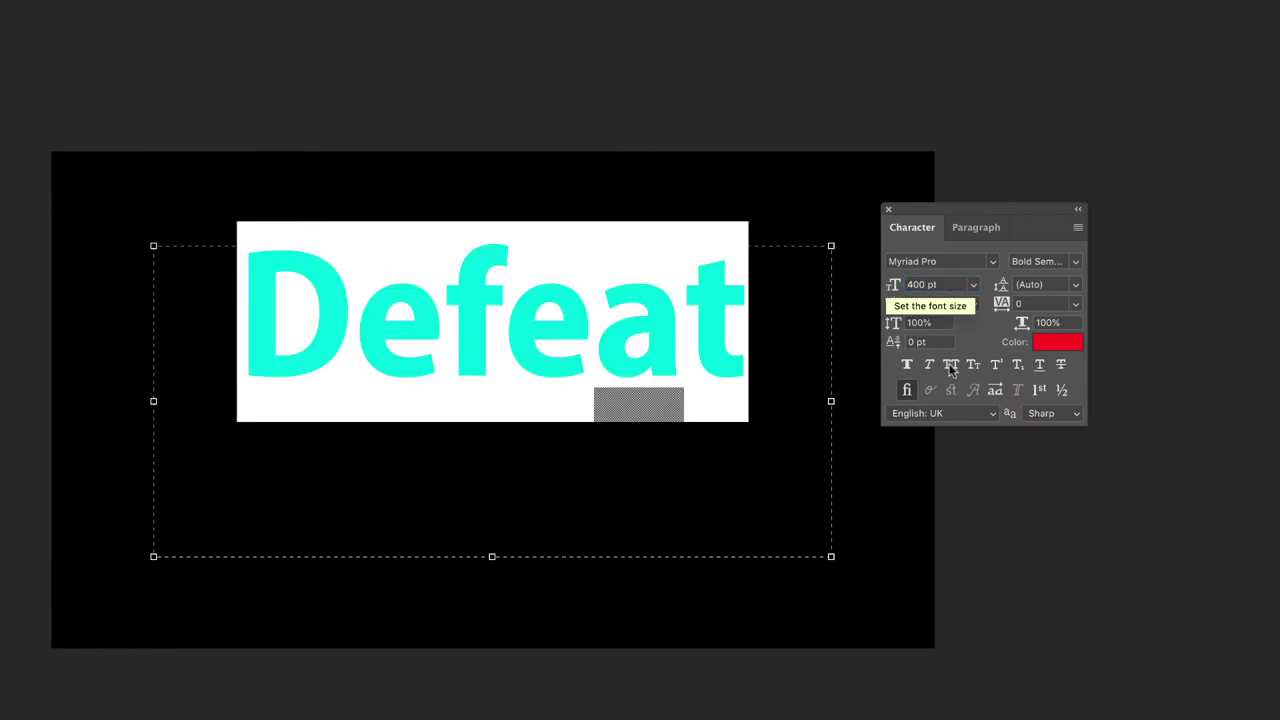
click(950, 366)
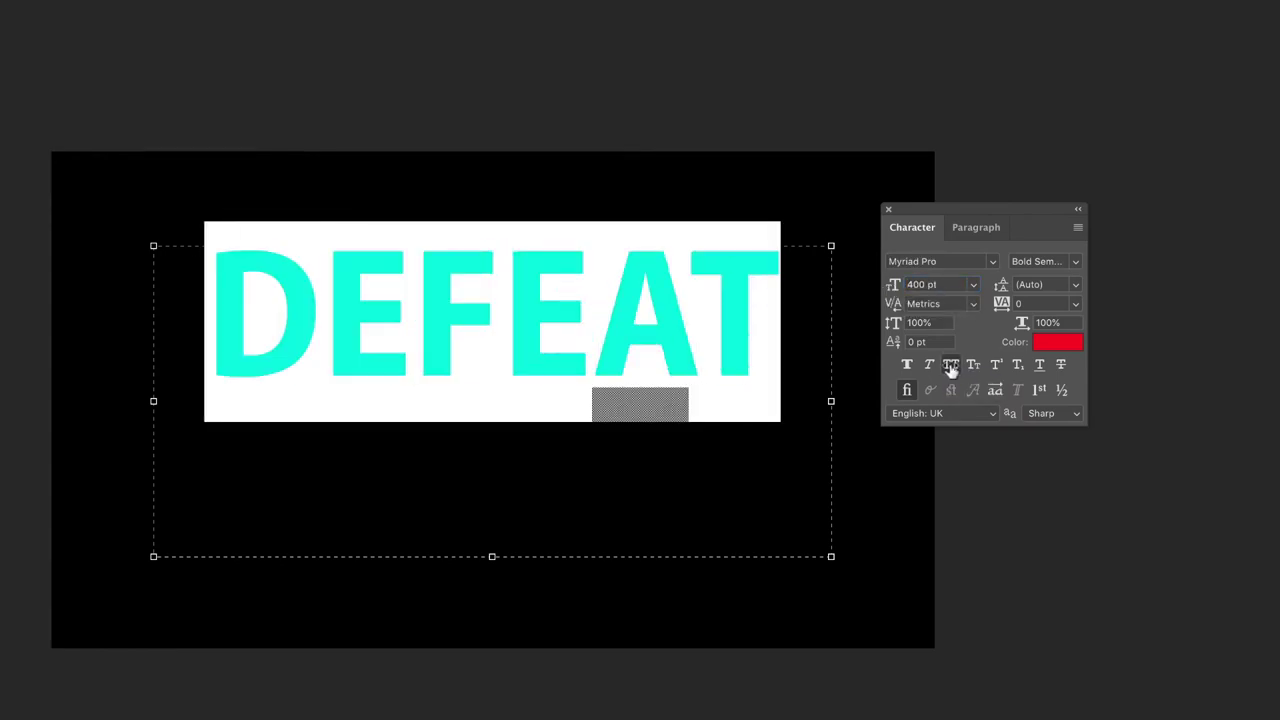
click(1075, 304)
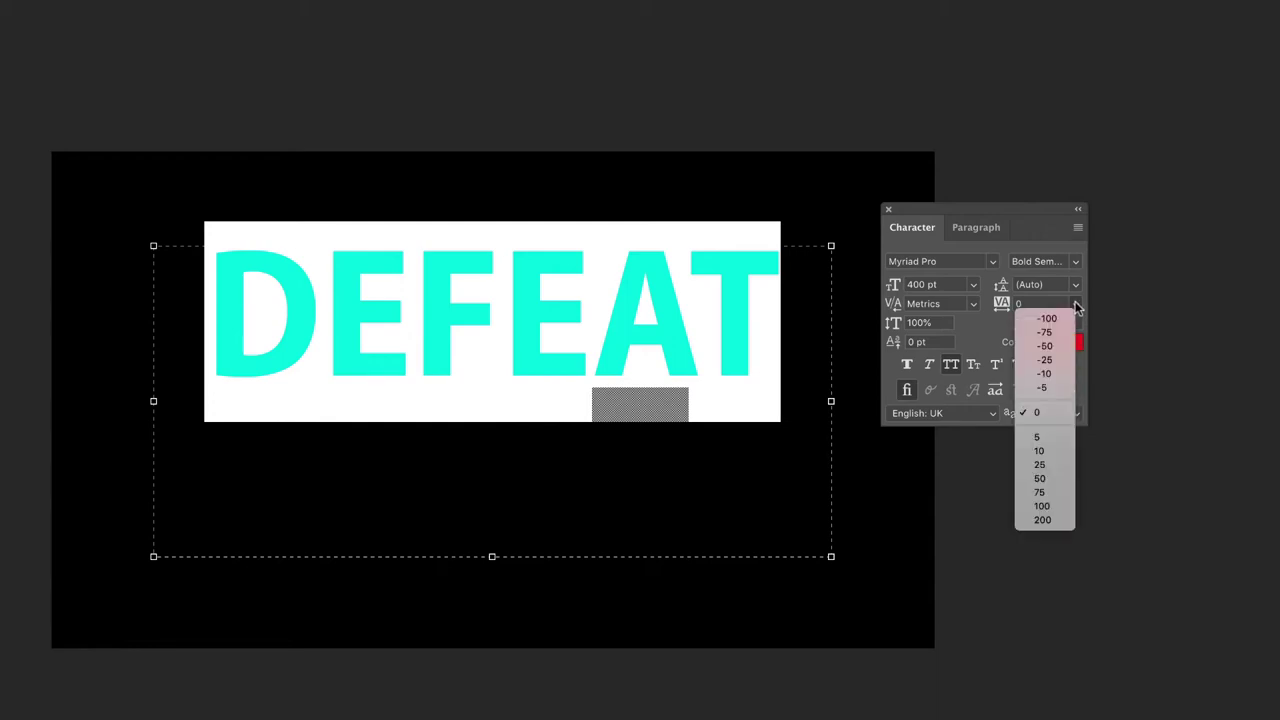
click(1063, 359)
drag(493, 557, 494, 442)
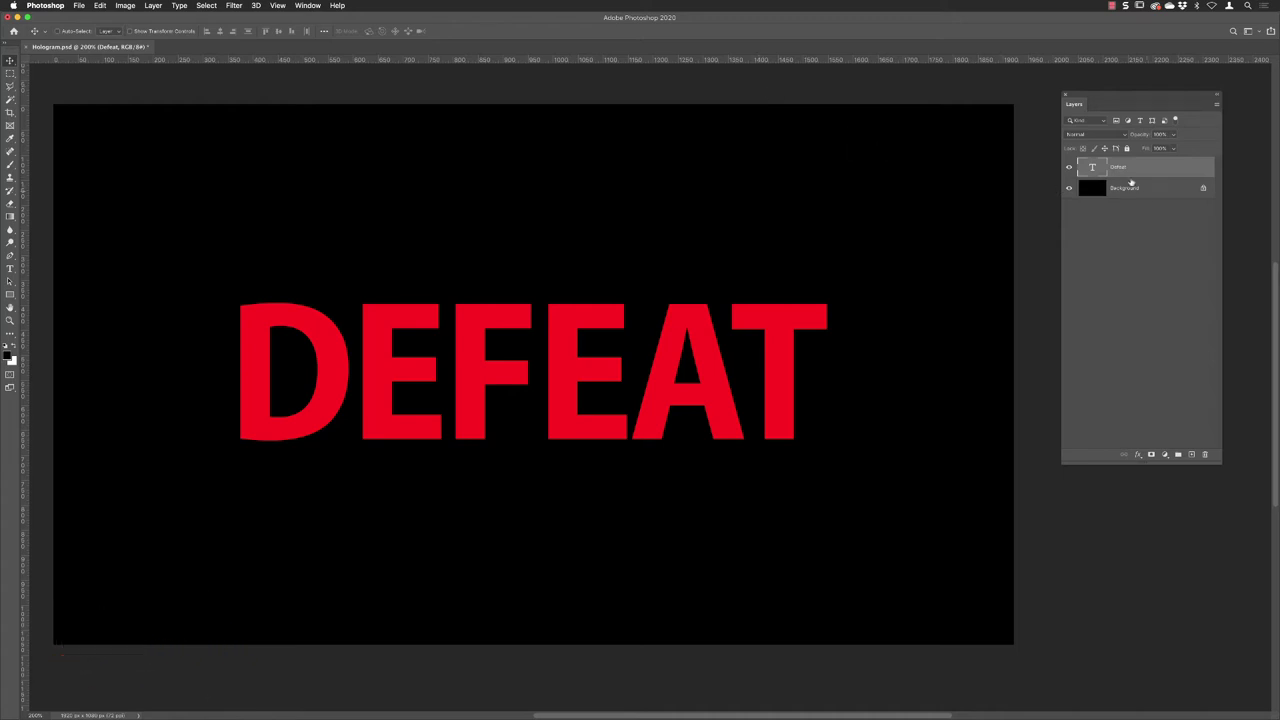
Convert the DEFEAT layer to a smart object and add an Inner Glow effect
right_click(1120, 172)
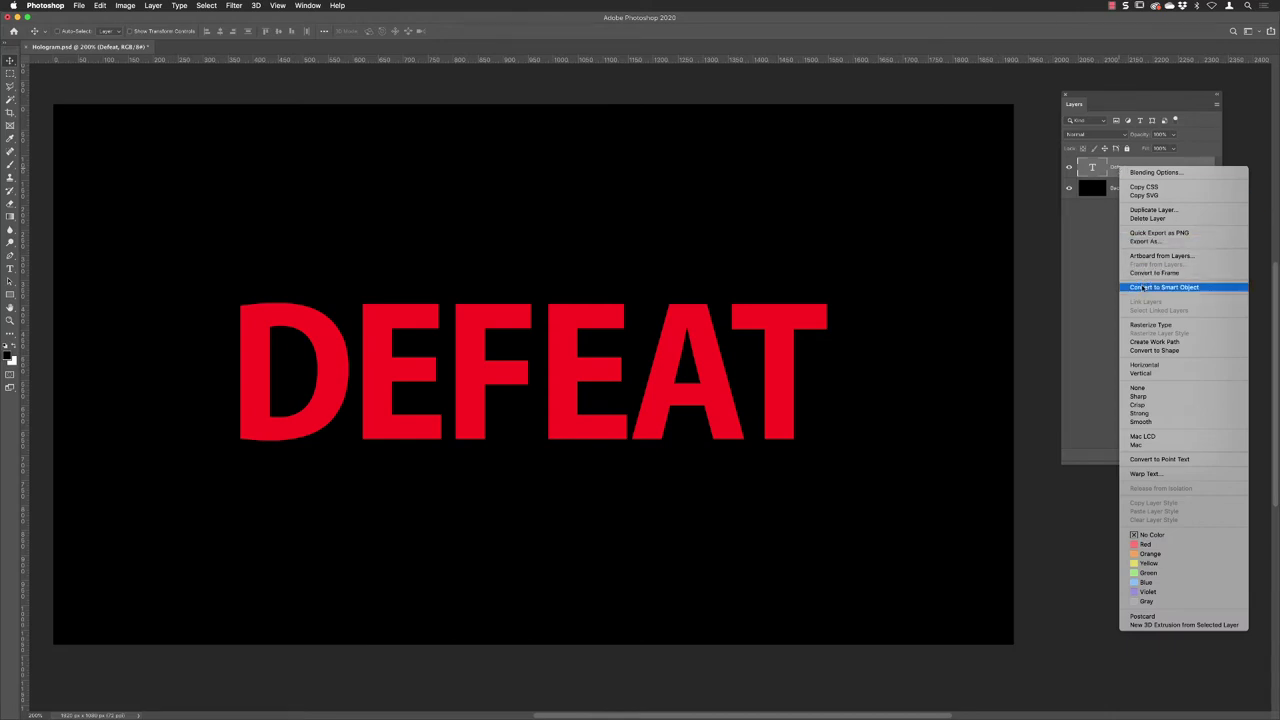
click(1143, 287)
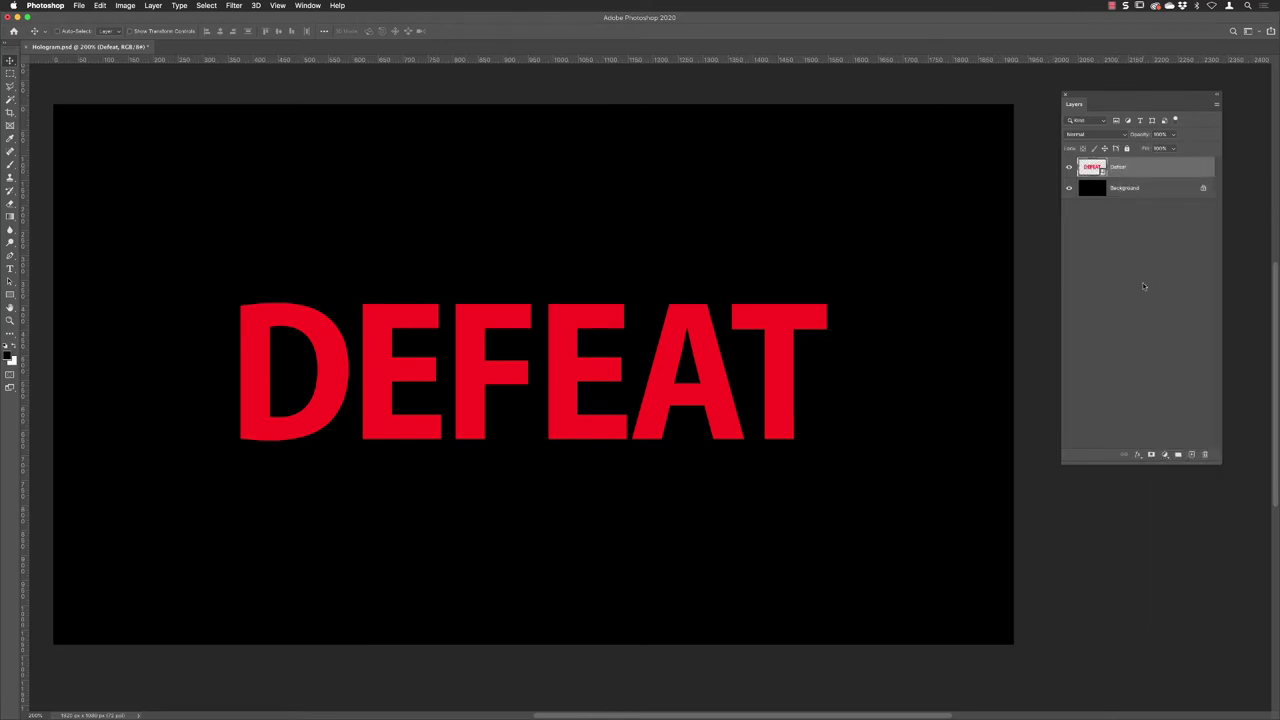
click(1138, 455)
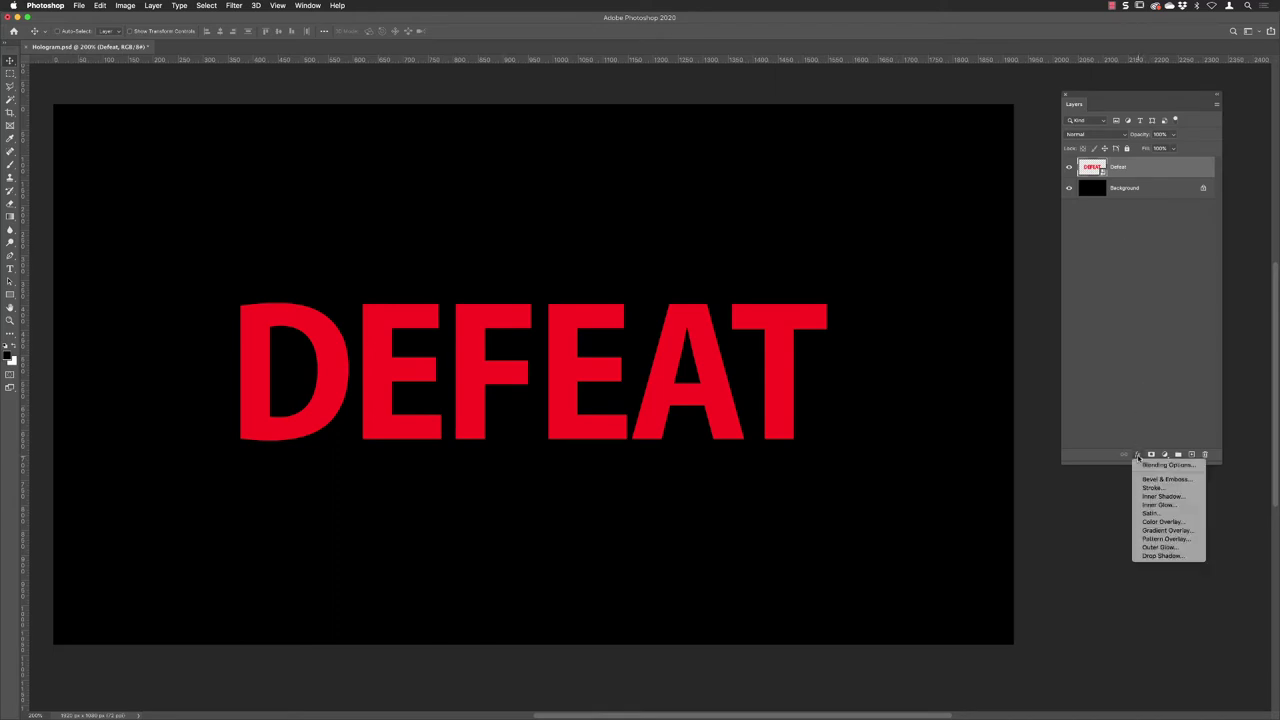
click(1158, 505)
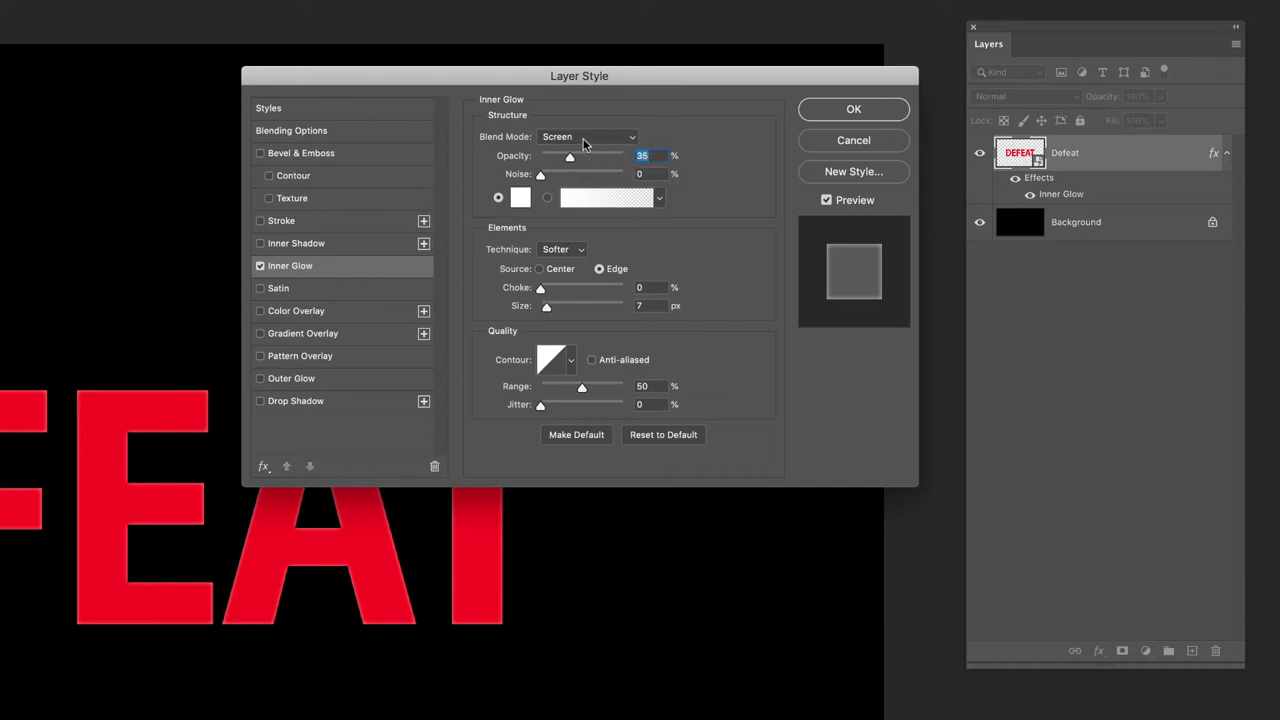
Set the Inner Glow to Linear Dodge (Add), 100% opacity, with Center source
click(585, 141)
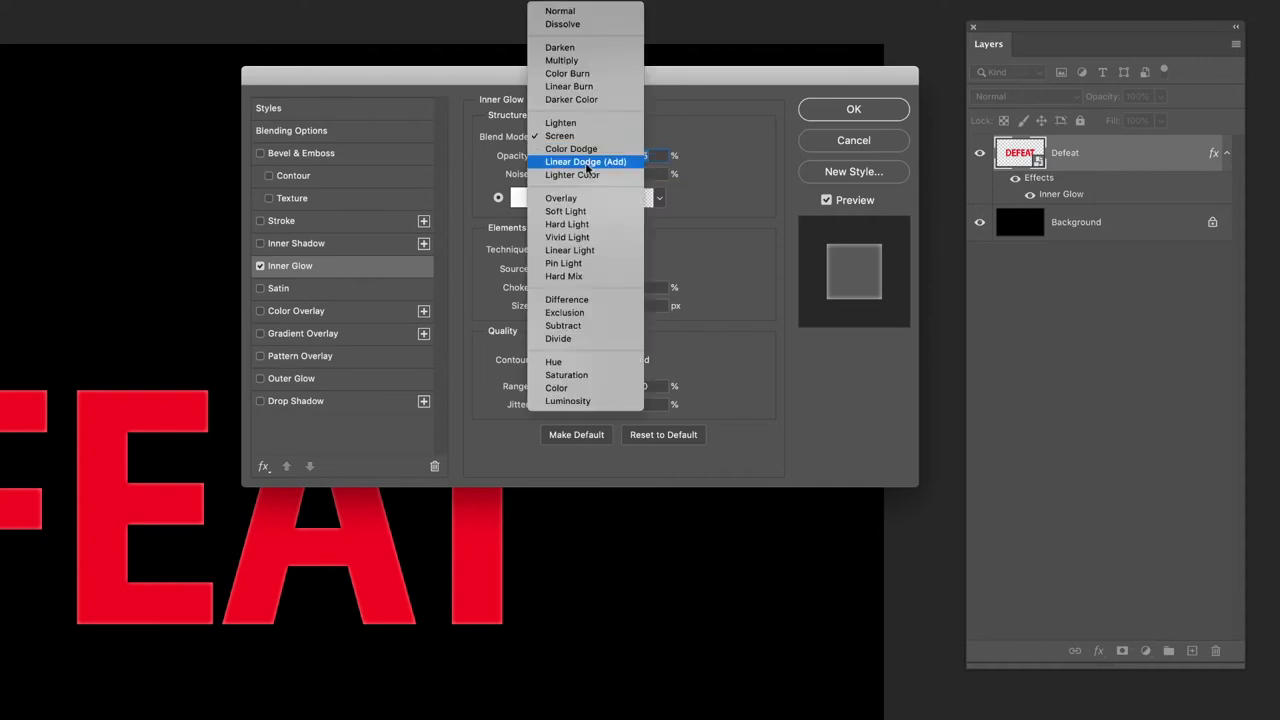
click(588, 162)
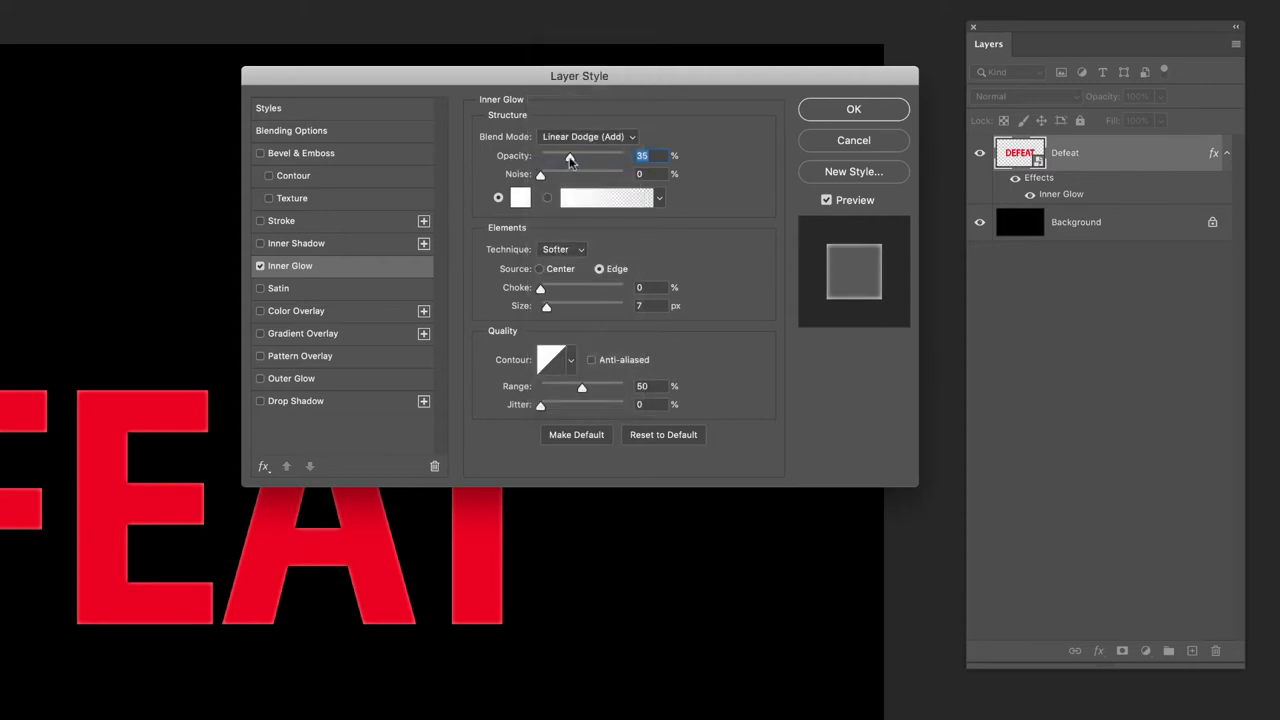
drag(571, 159, 650, 160)
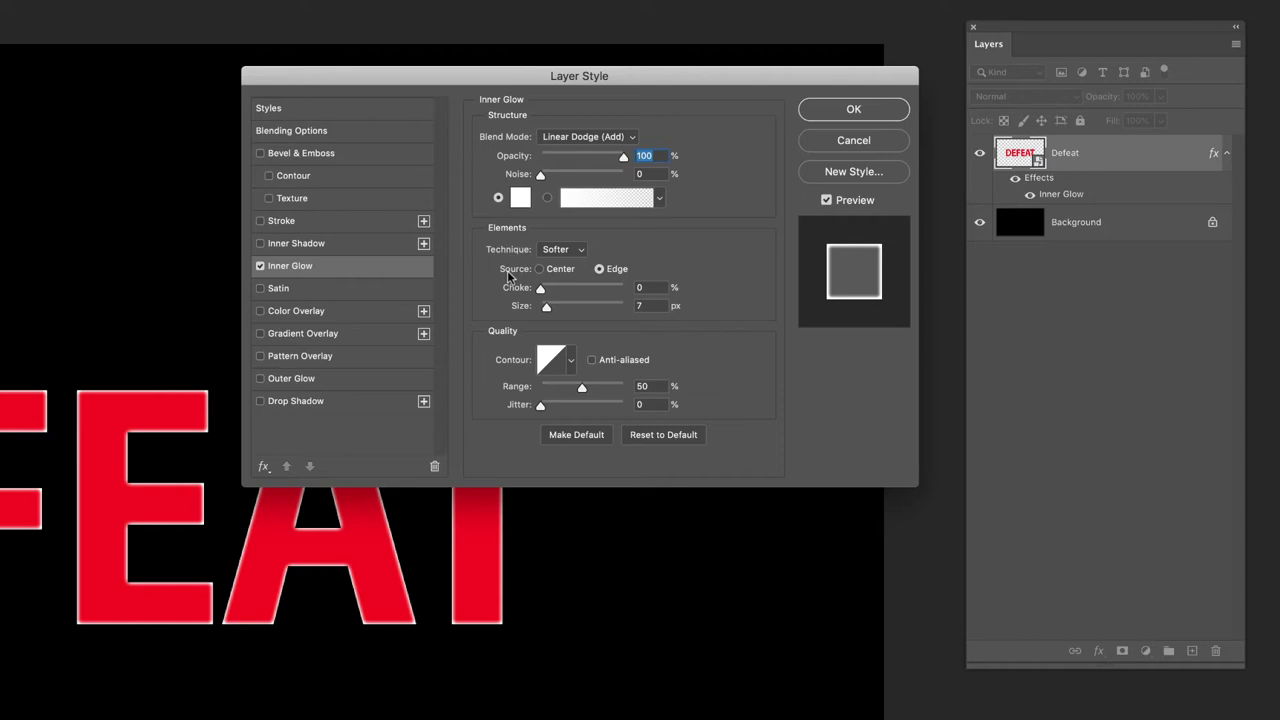
click(540, 269)
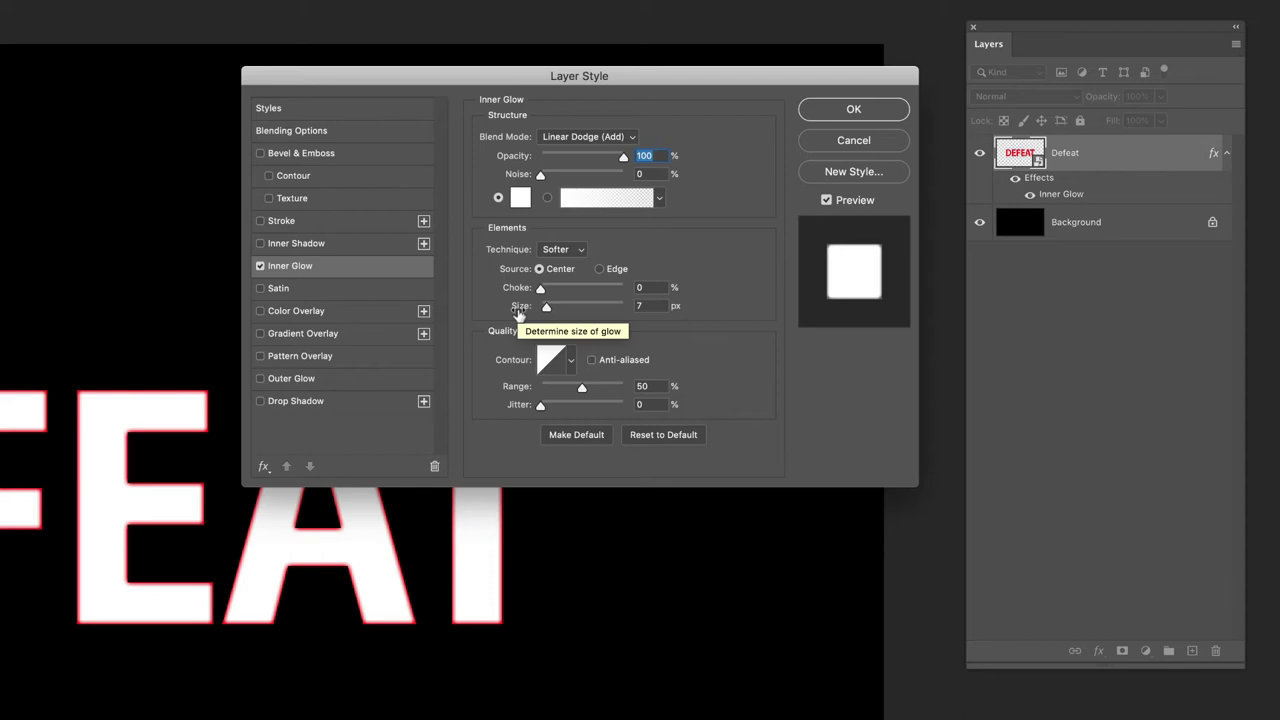
Try different Inner Glow sizes and settle on 32 px
drag(547, 311, 540, 311)
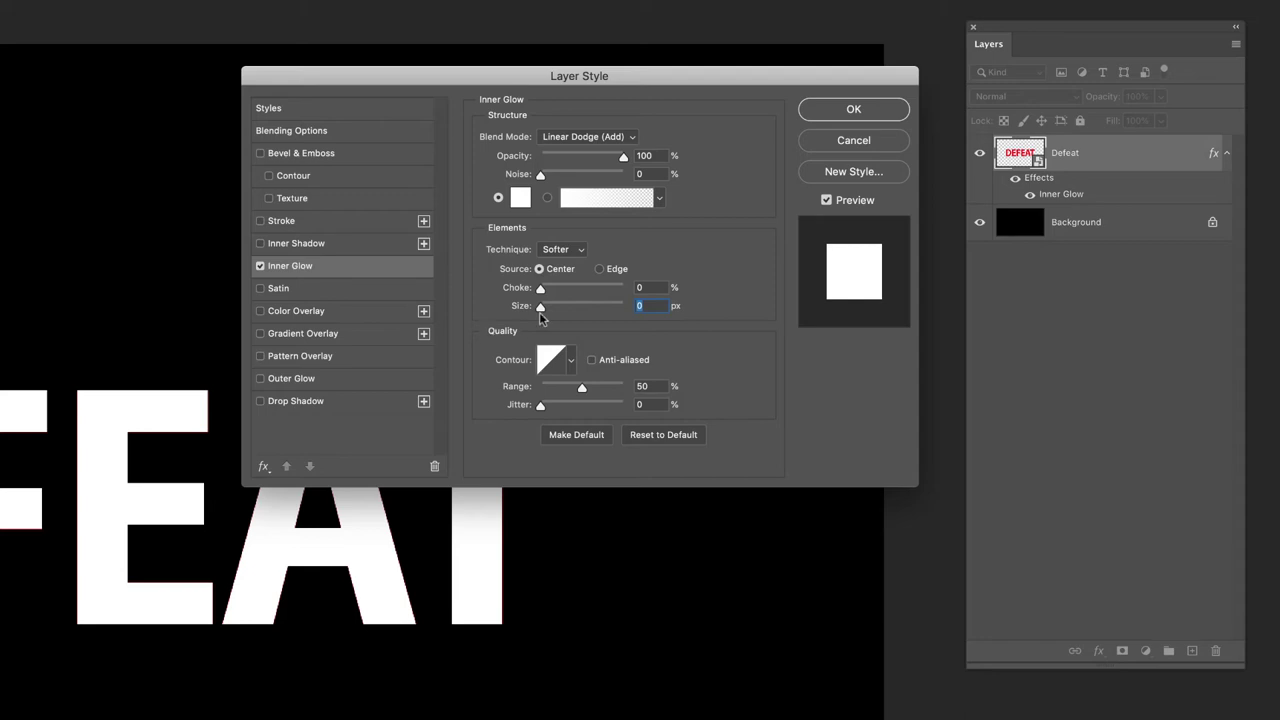
drag(540, 309, 567, 313)
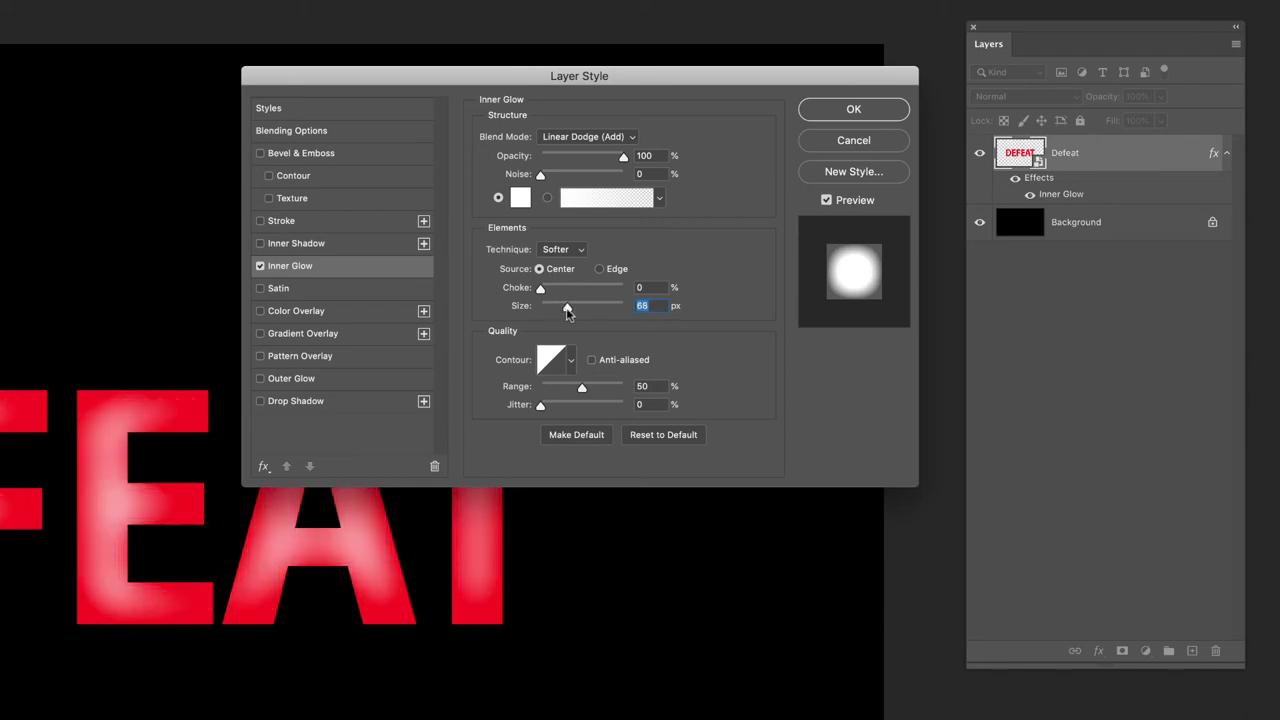
drag(567, 313, 556, 311)
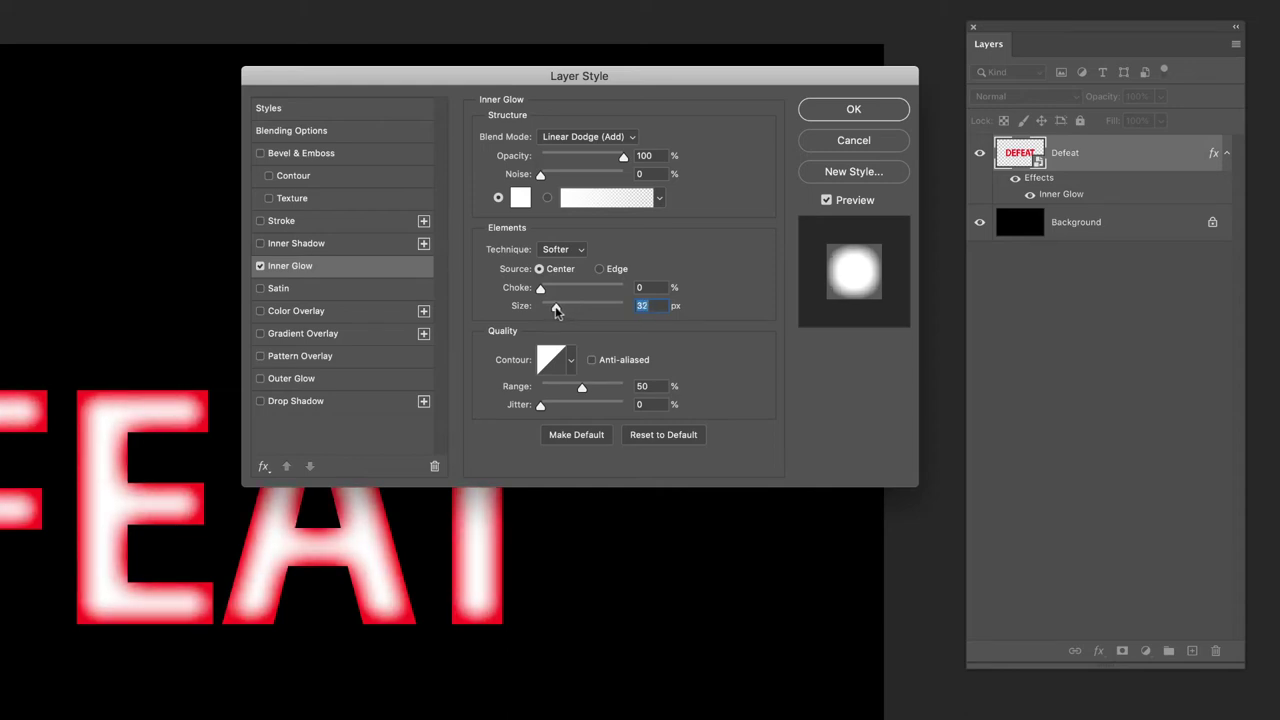
Give the Inner Glow a soft Gaussian contour
click(572, 360)
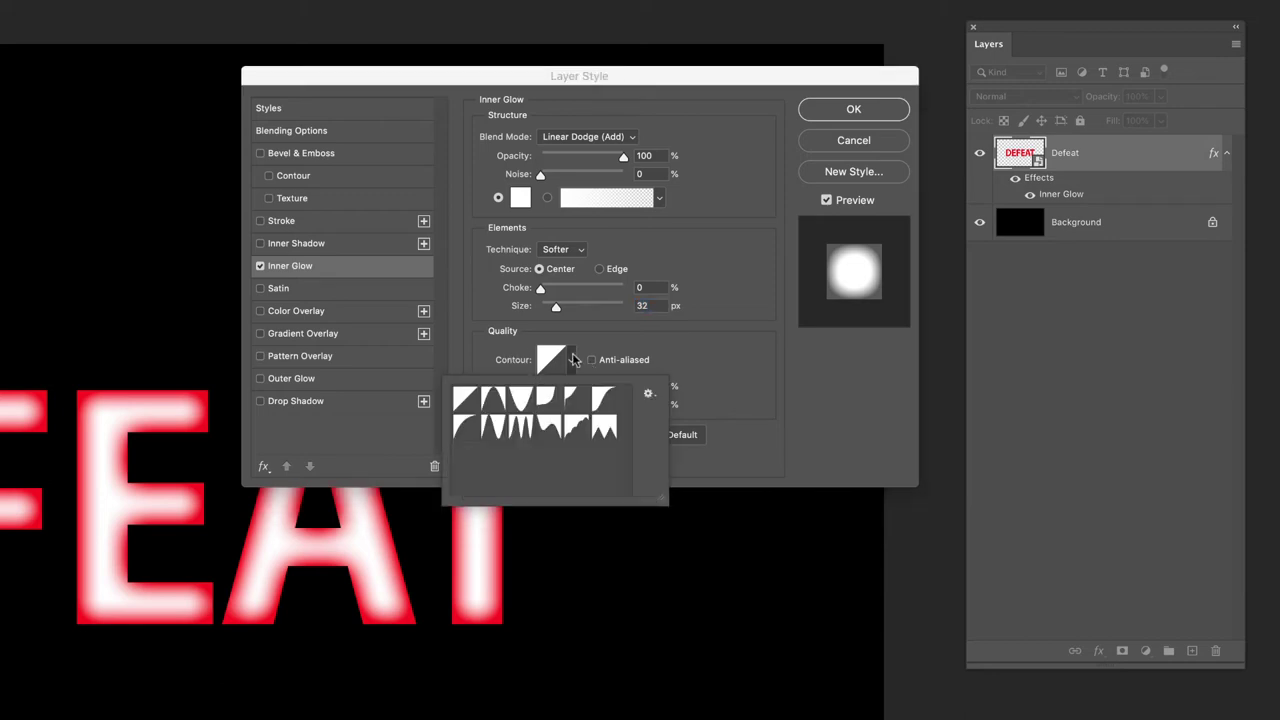
click(488, 403)
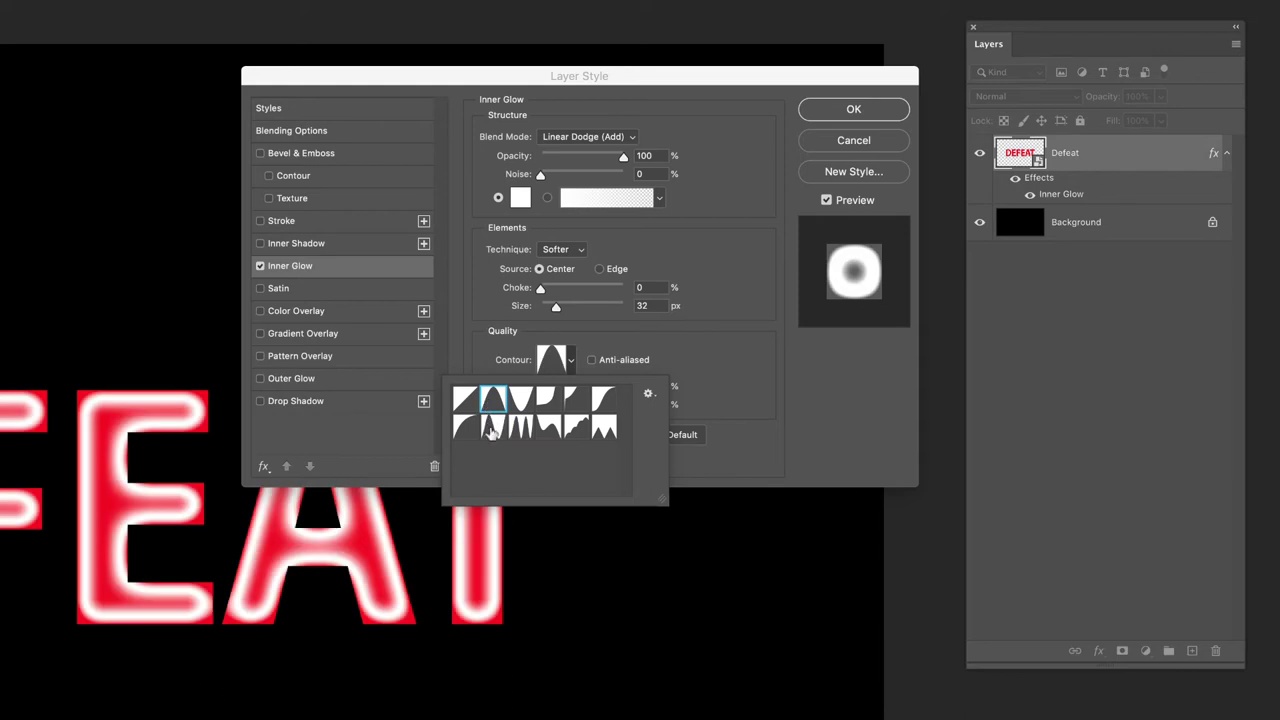
click(491, 429)
click(519, 429)
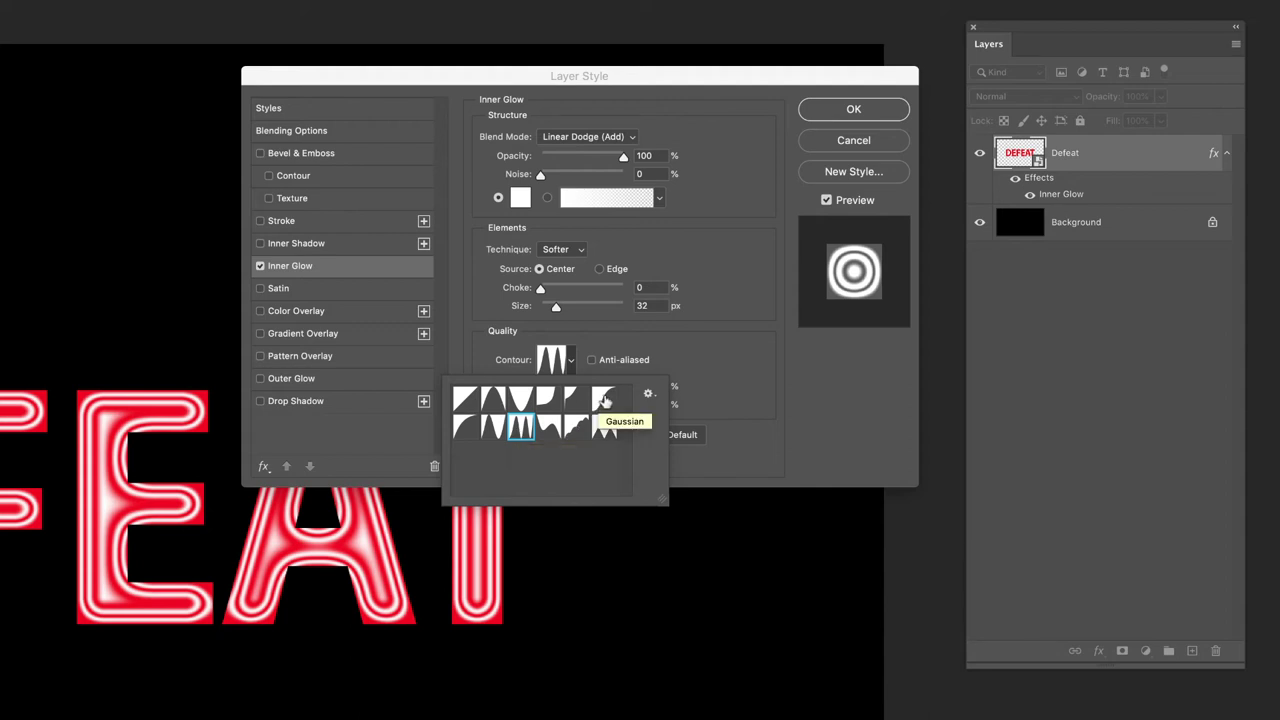
click(604, 400)
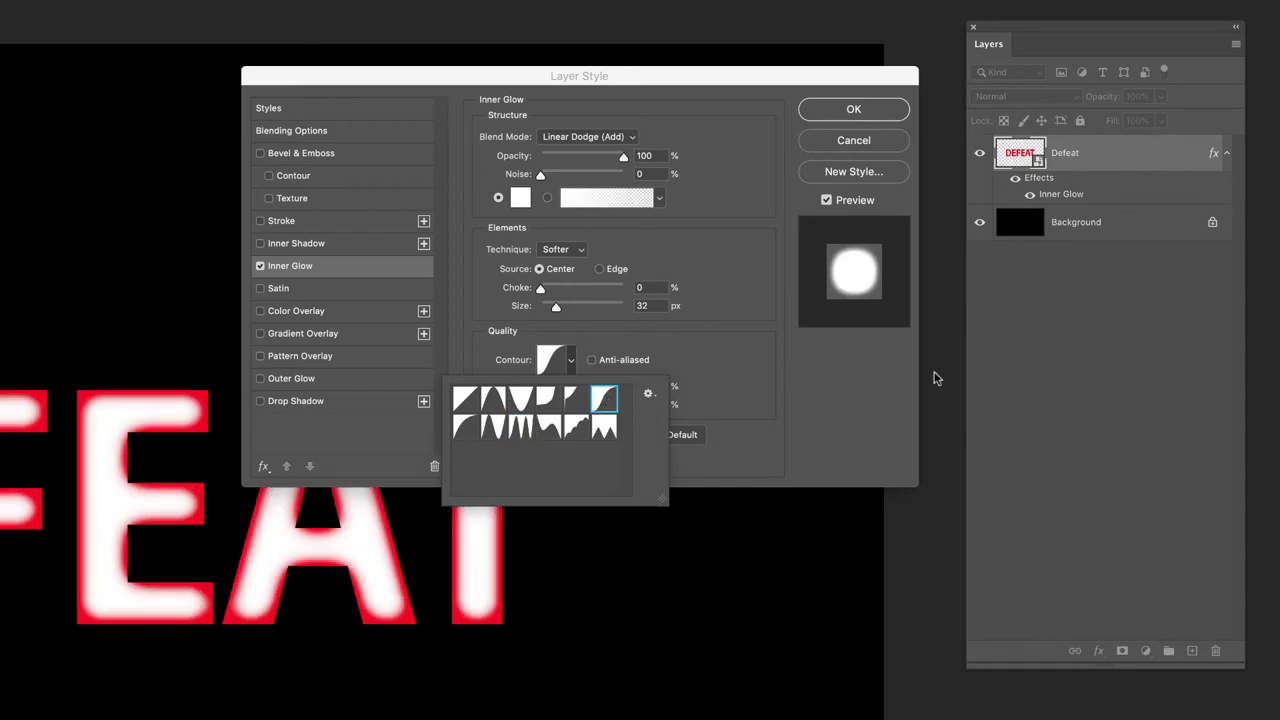
click(706, 353)
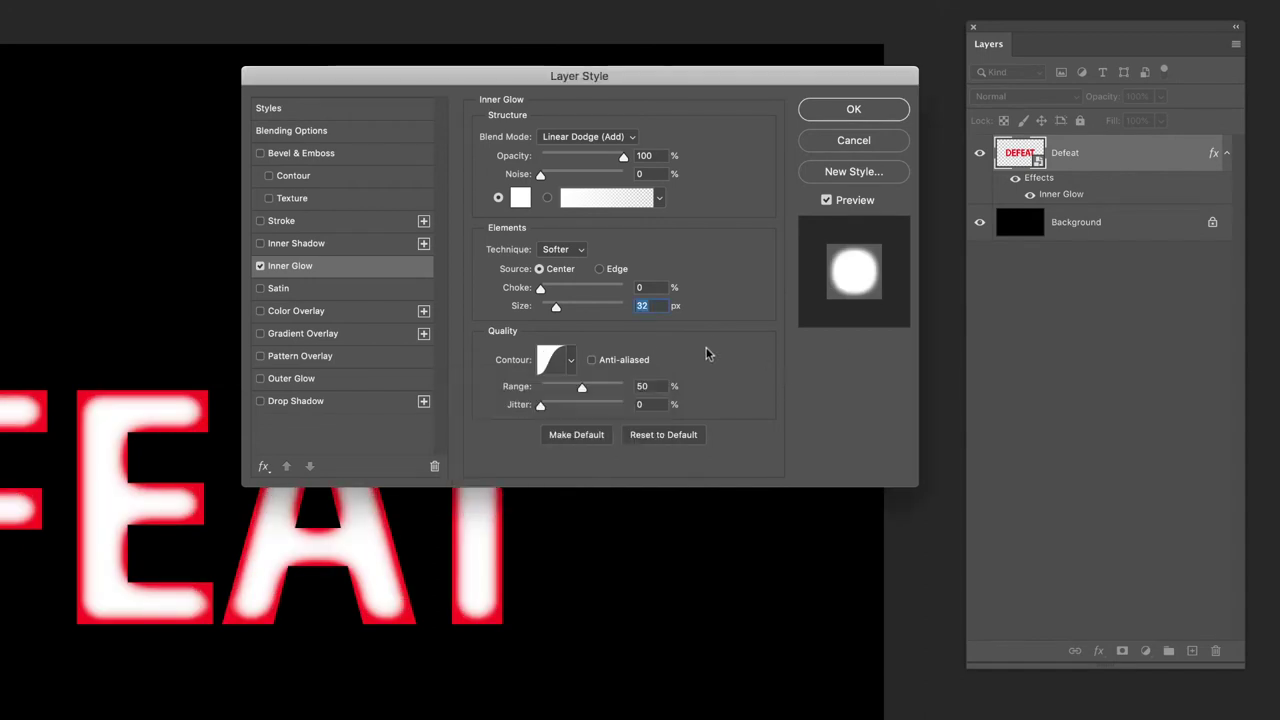
Turn on contour anti-aliasing and widen the Inner Glow range to 88%
click(610, 362)
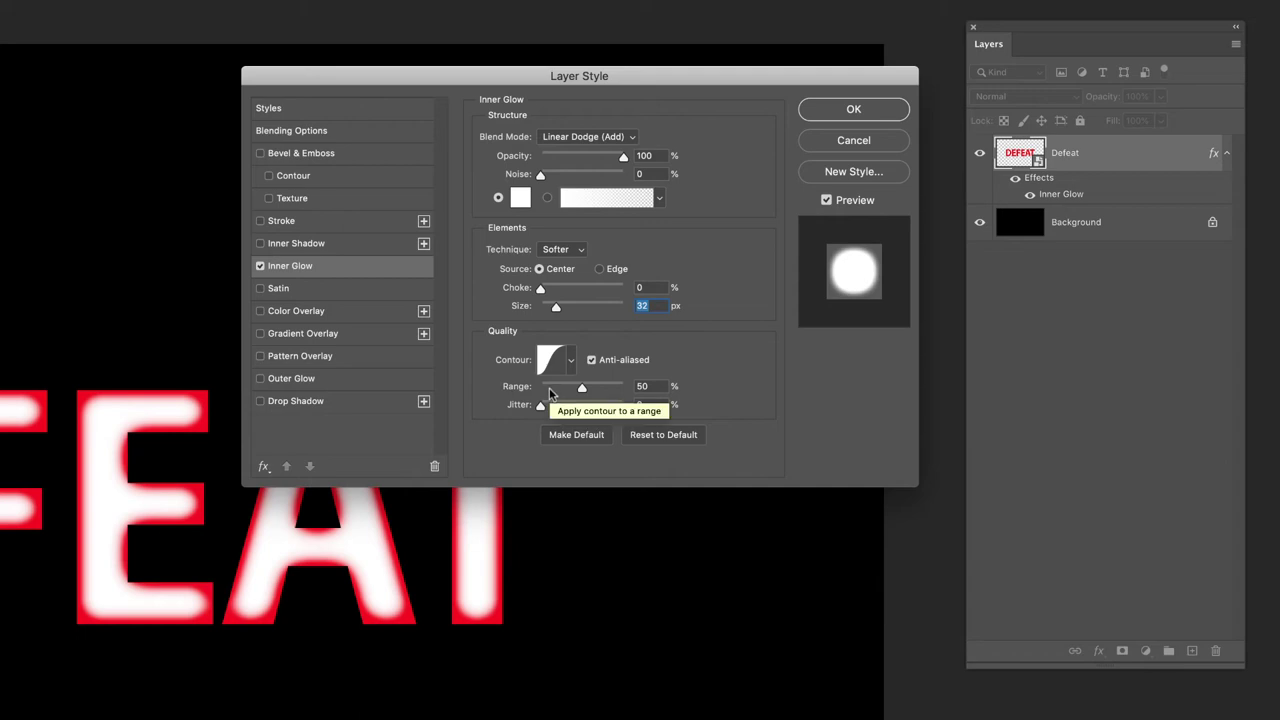
drag(582, 388, 612, 390)
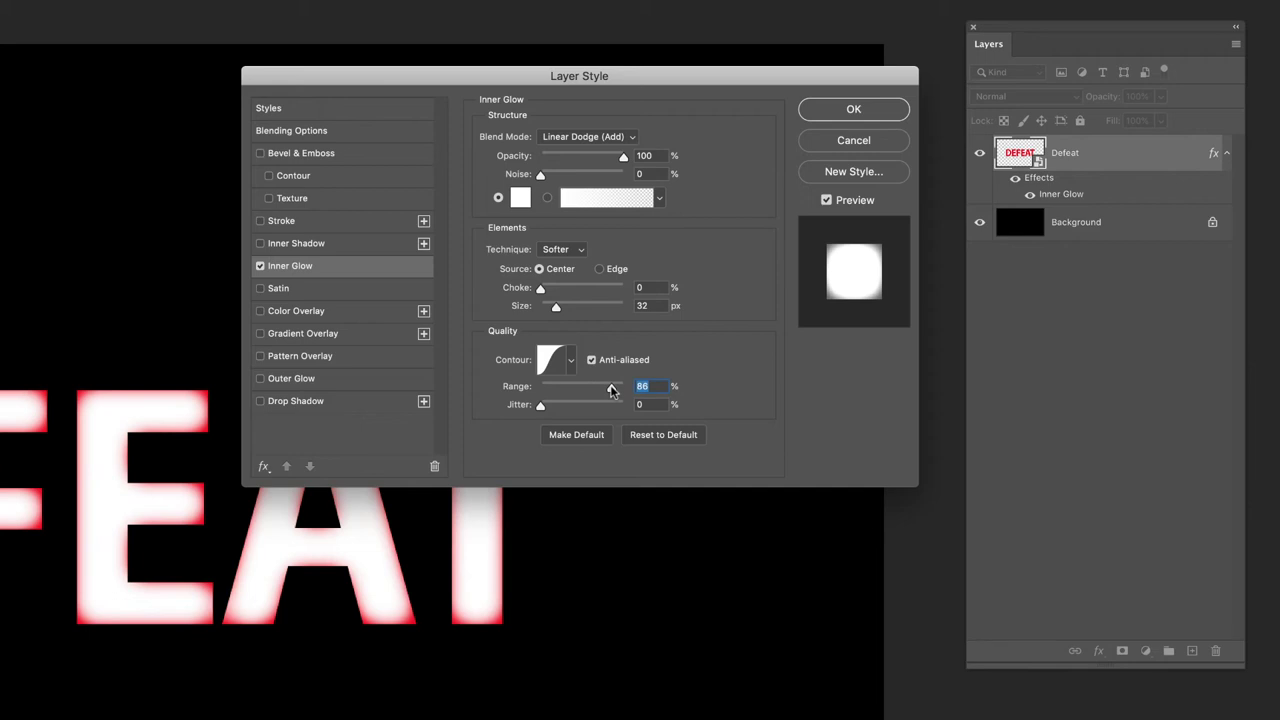
drag(612, 389, 613, 390)
Enable Outer Glow at 75% opacity with red fa0505 as its colour
click(314, 374)
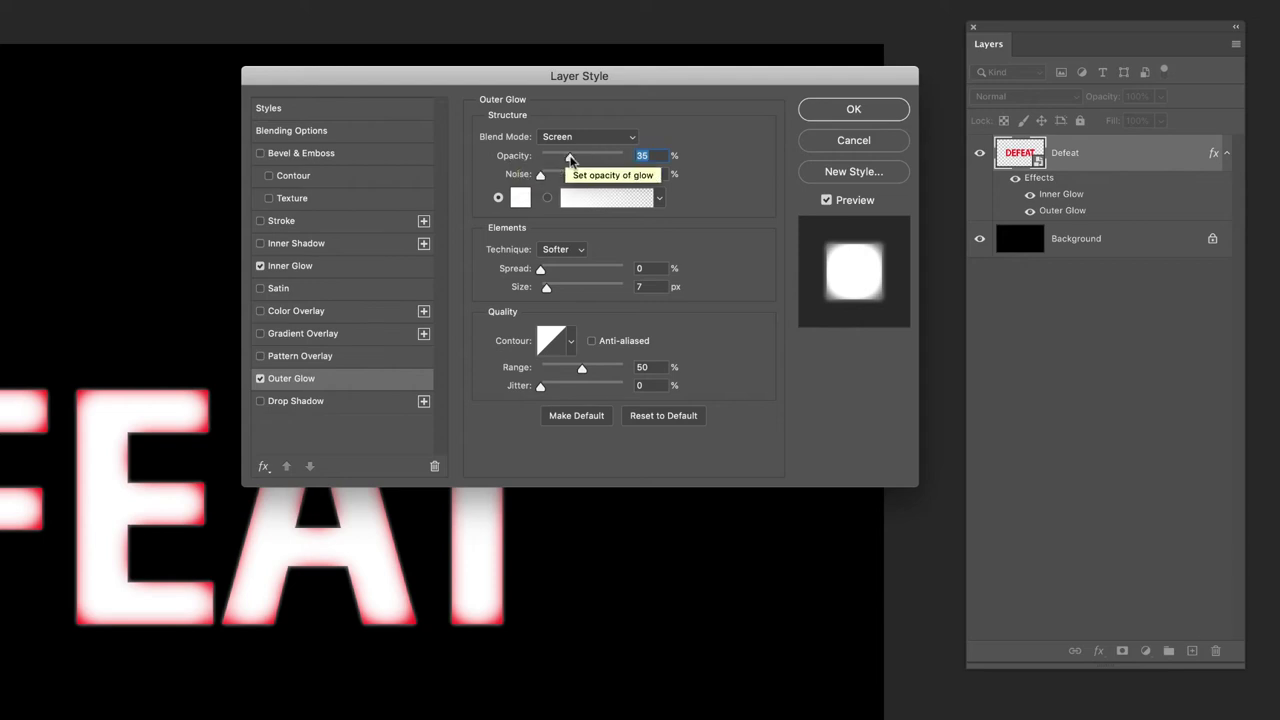
drag(570, 160, 603, 158)
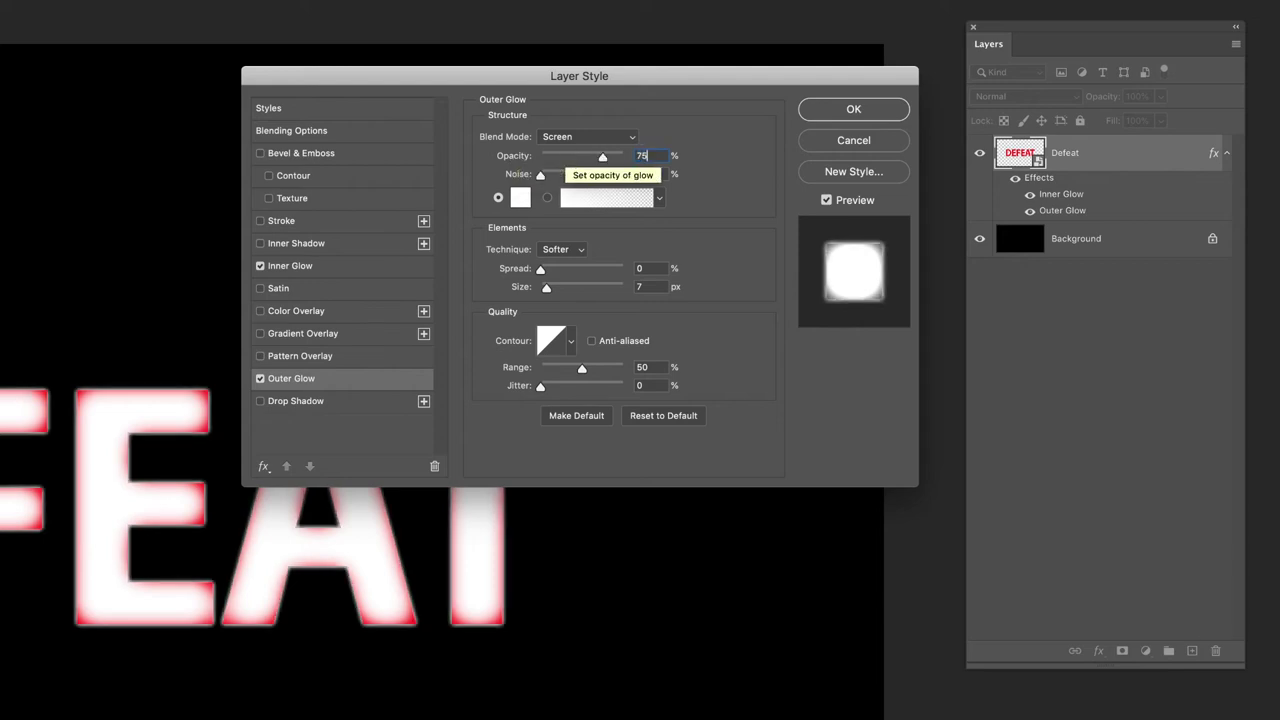
click(521, 198)
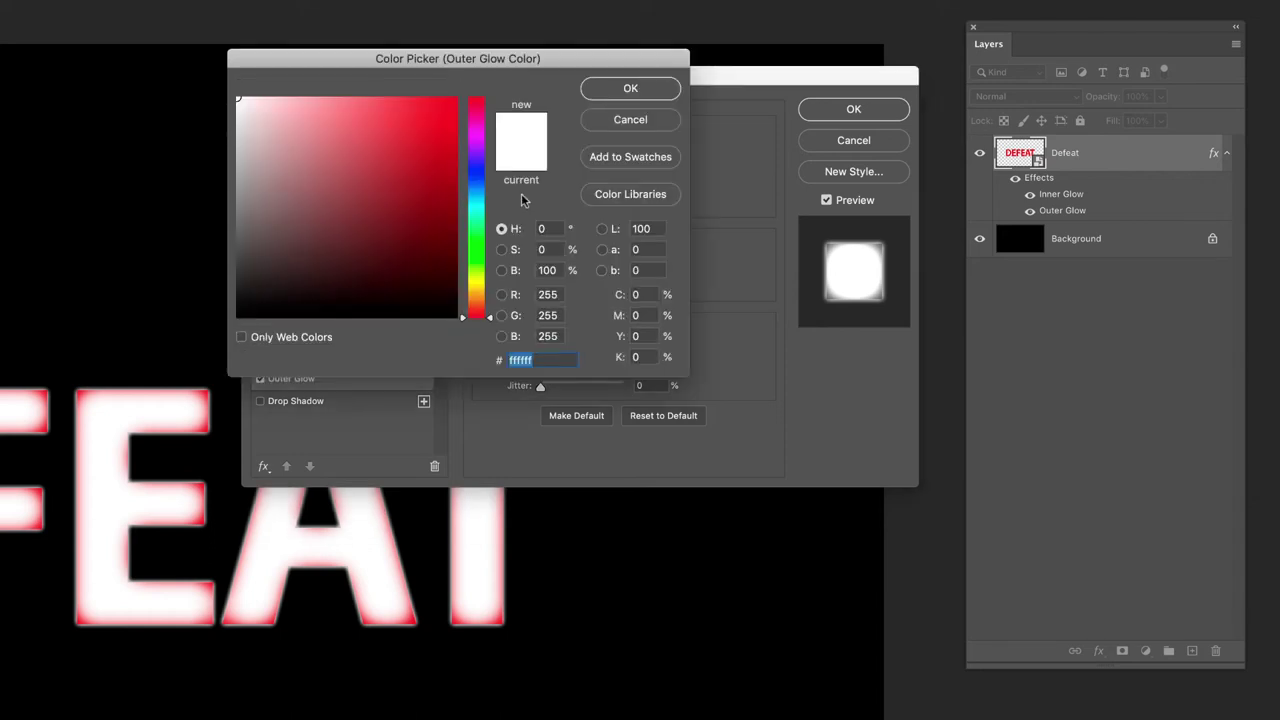
text(fa)
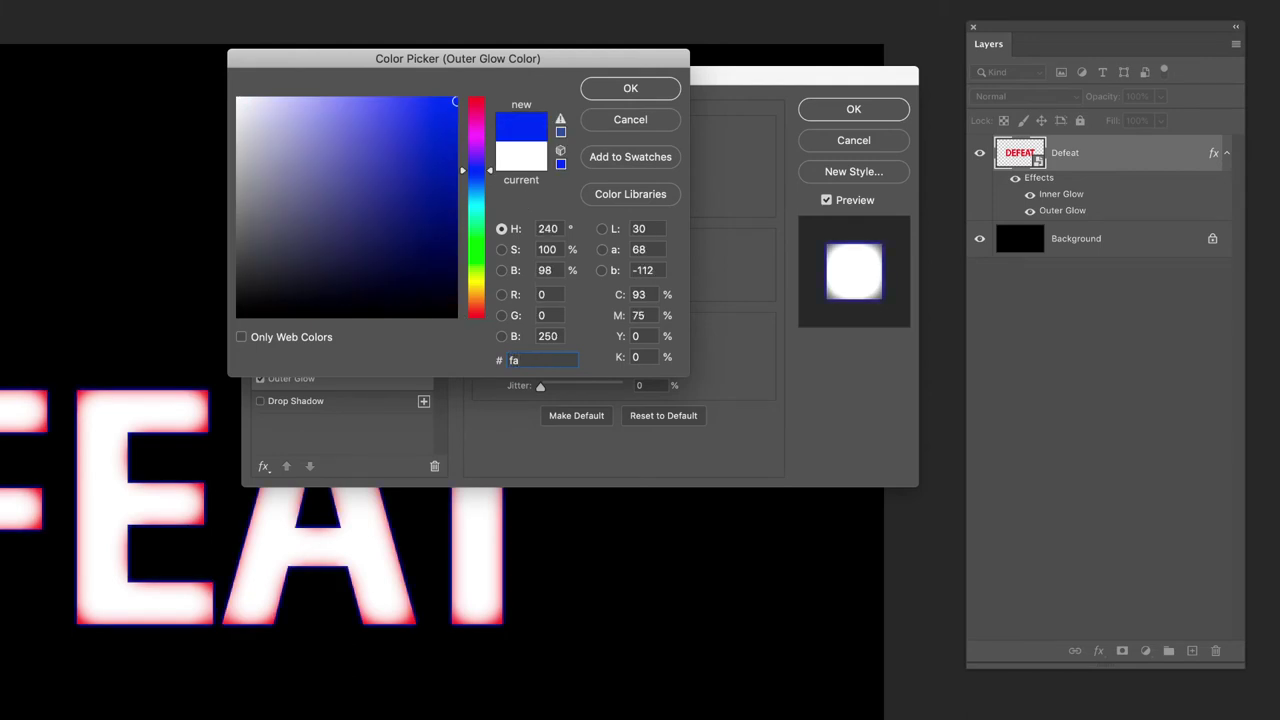
text(0505)
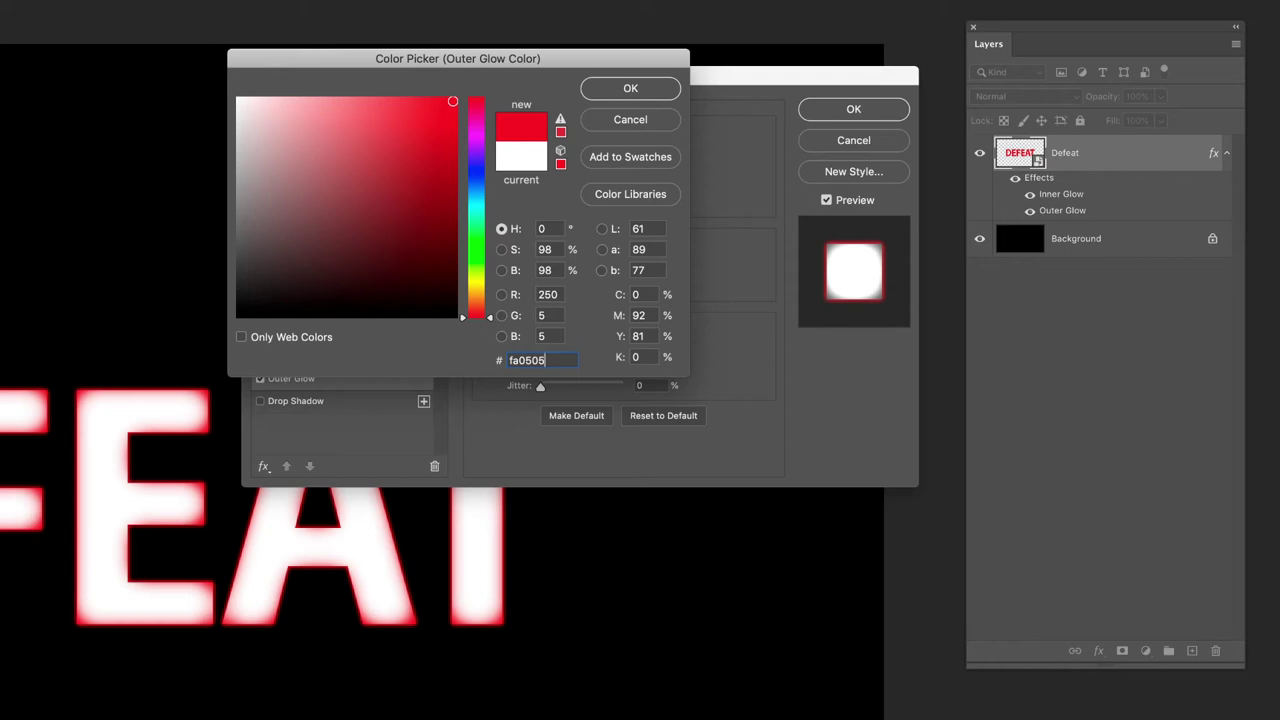
click(617, 90)
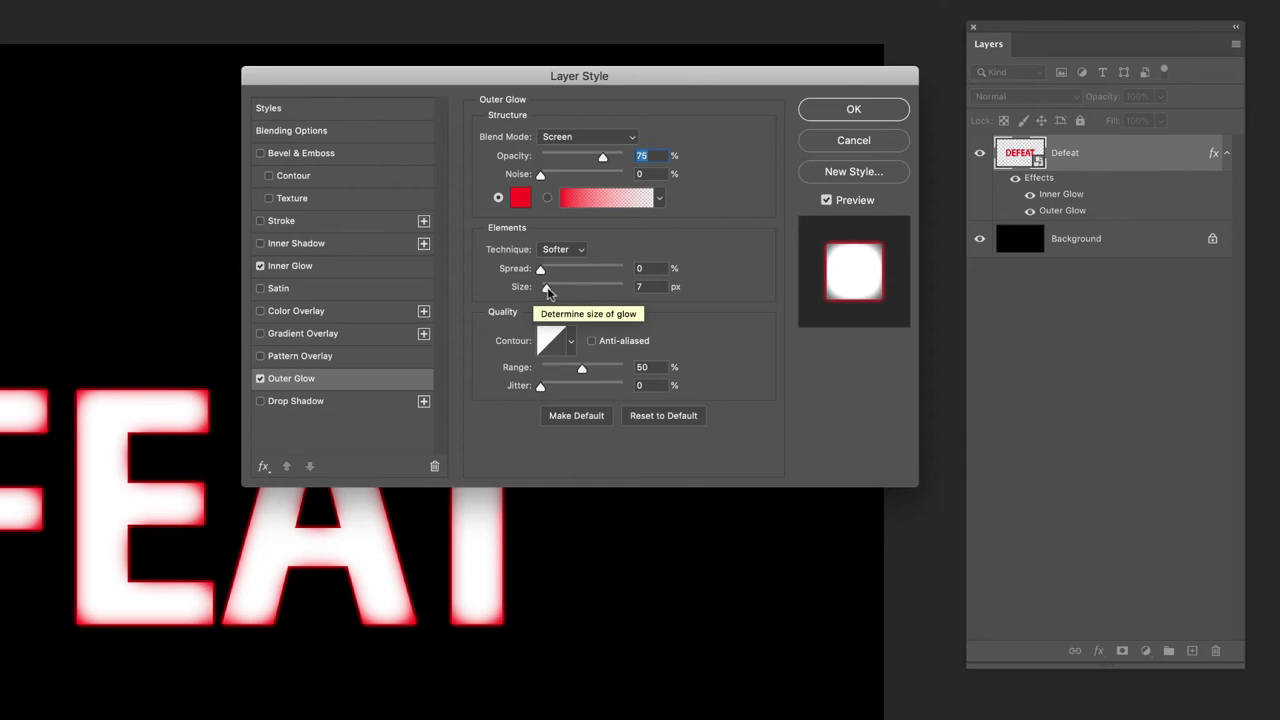
Set the Outer Glow size to 35 px with 0% spread and a touch of noise
drag(548, 290, 558, 291)
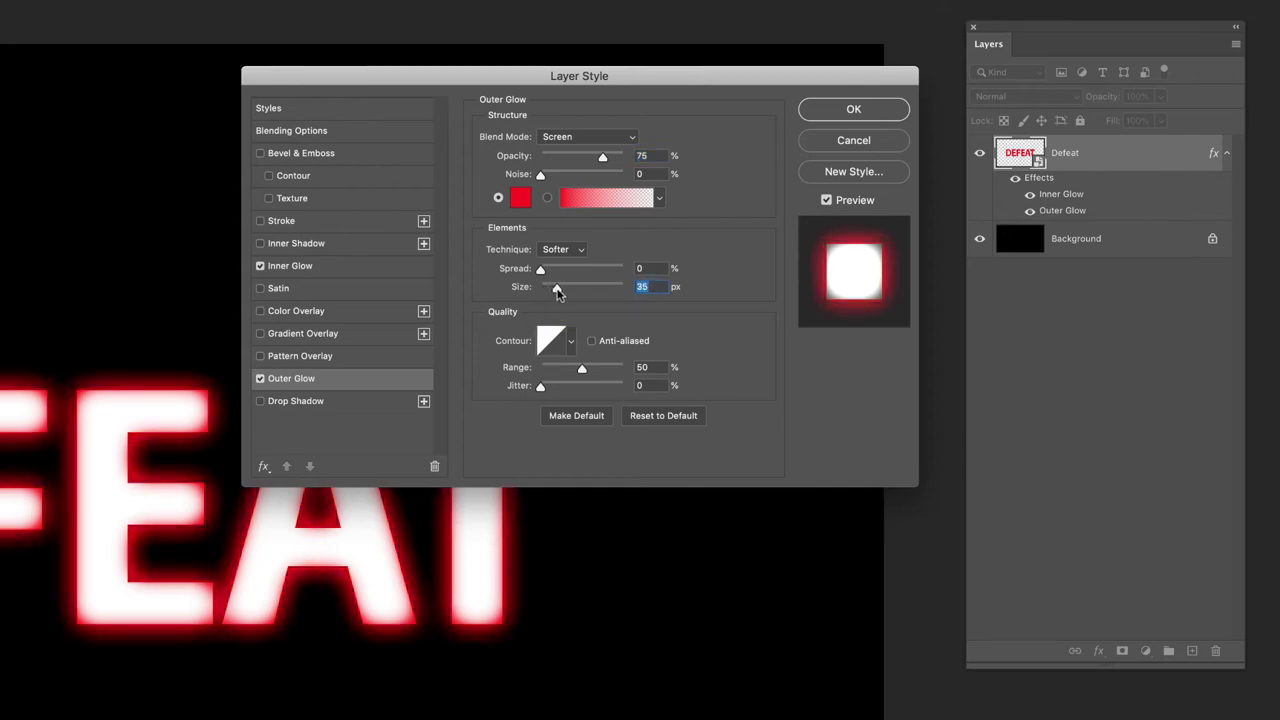
drag(557, 290, 559, 290)
drag(559, 290, 558, 290)
drag(541, 270, 589, 275)
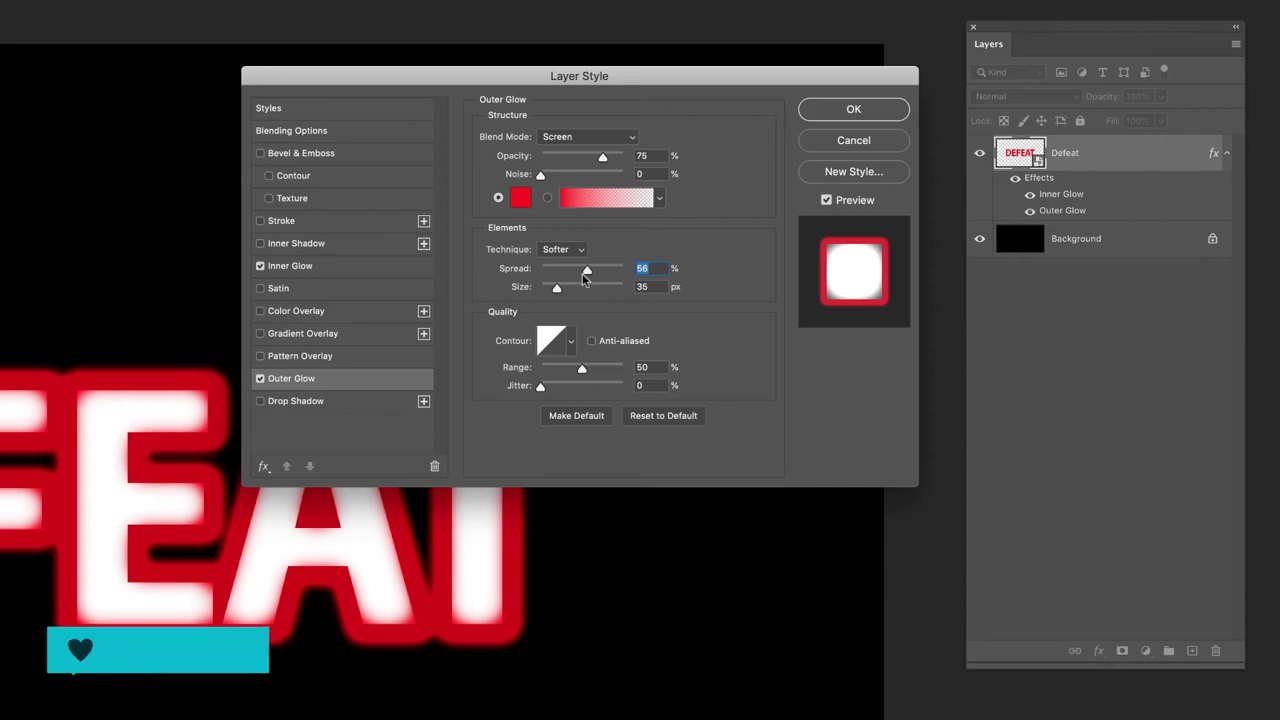
drag(587, 275, 537, 270)
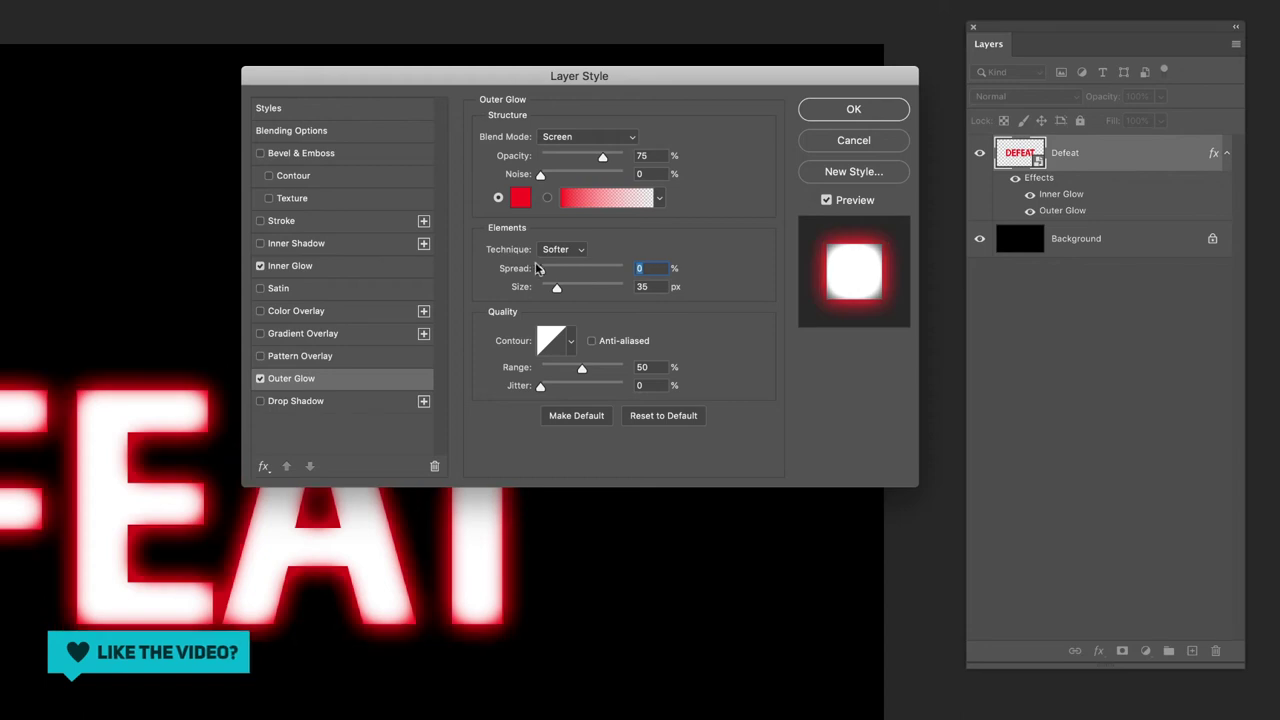
mouse_move(540, 175)
mouse_down()
mouse_move(598, 176)
mouse_move(536, 174)
mouse_up()
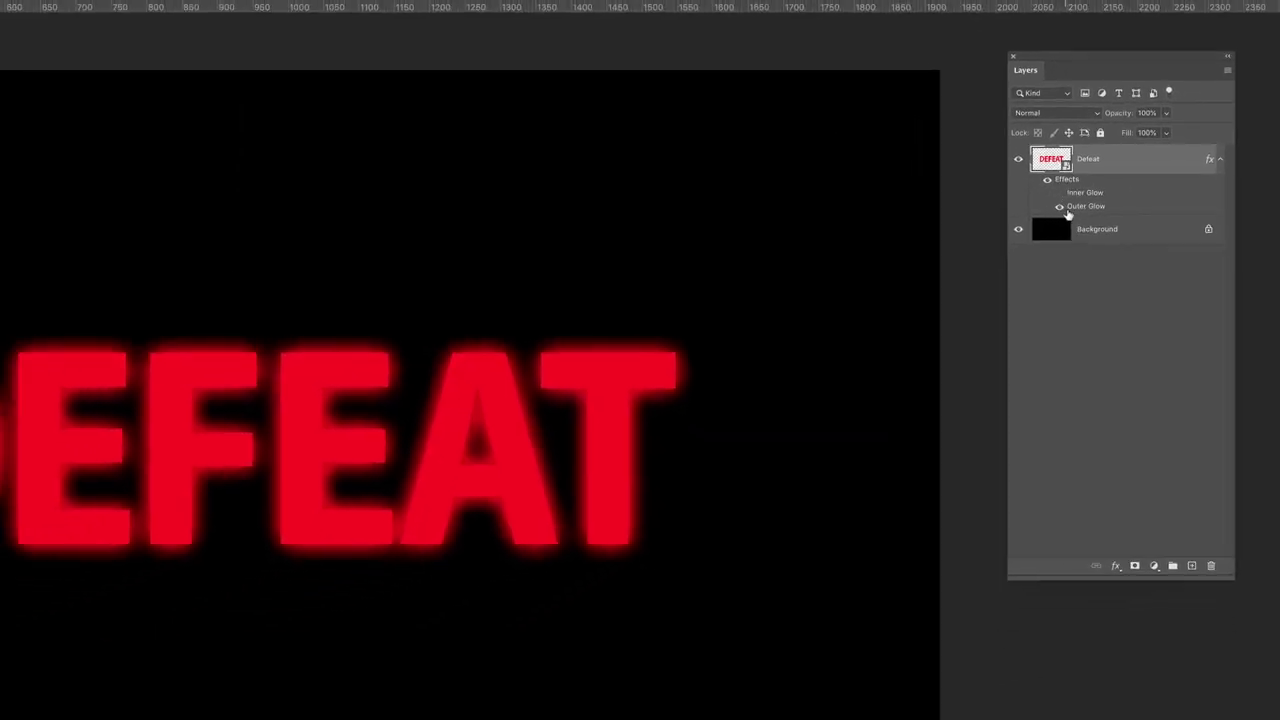
Show the Inner and Outer Glow again, toggling all effects off and on to compare
click(1059, 192)
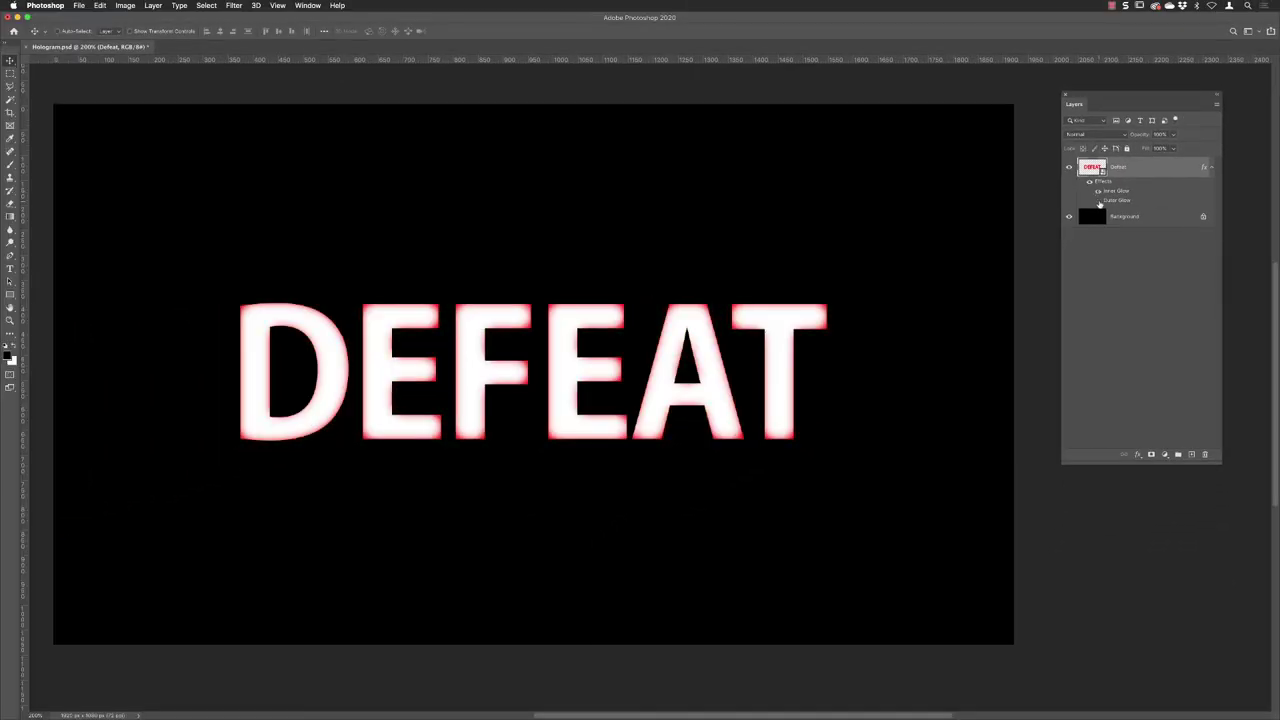
click(1099, 201)
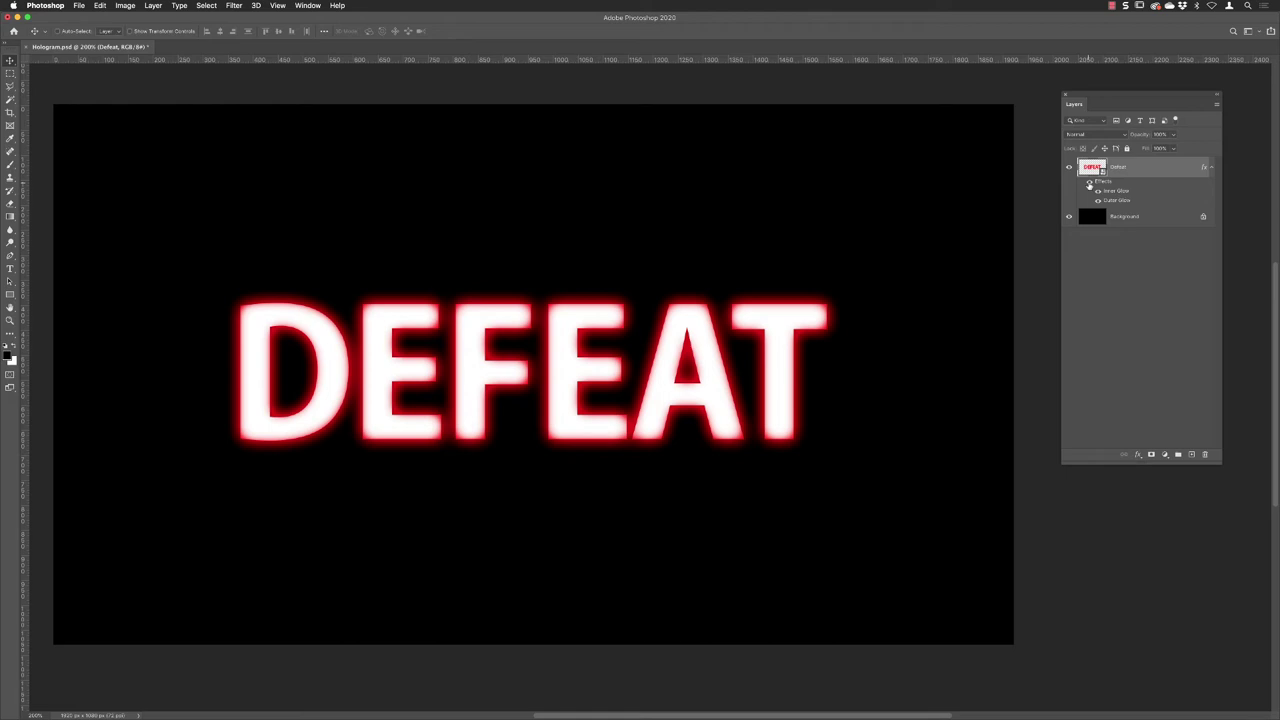
click(1090, 182)
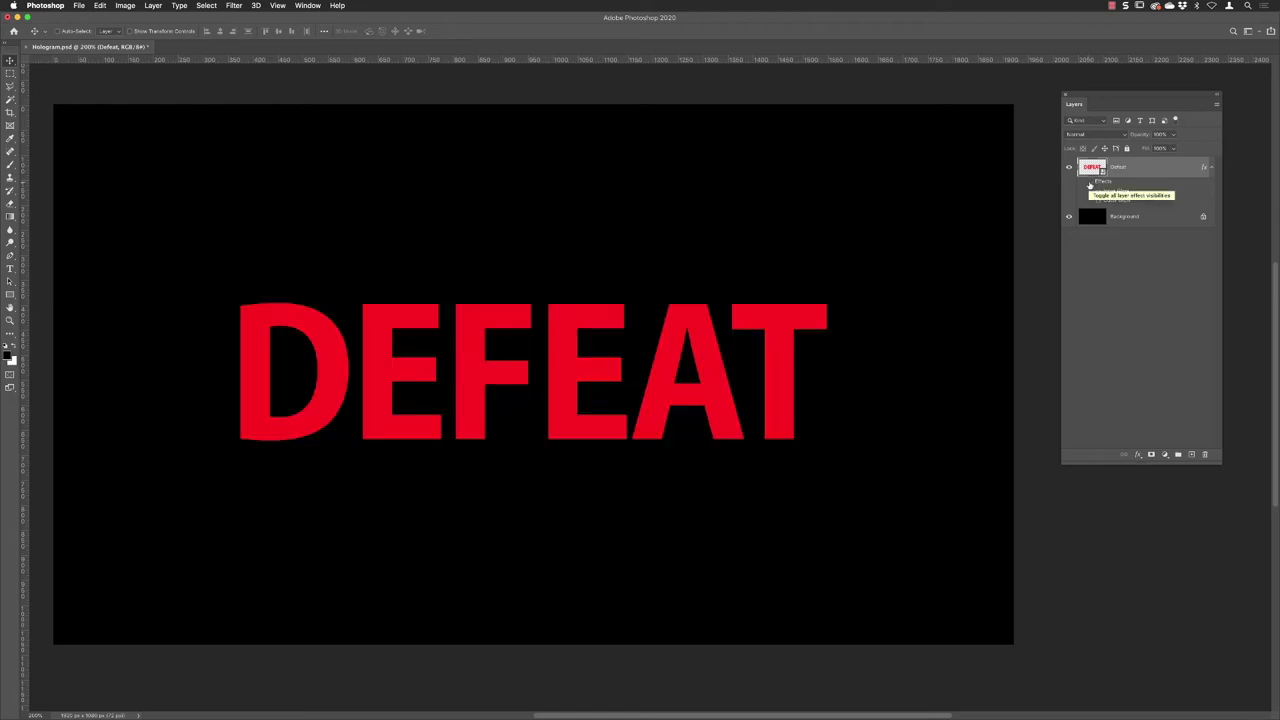
click(1090, 182)
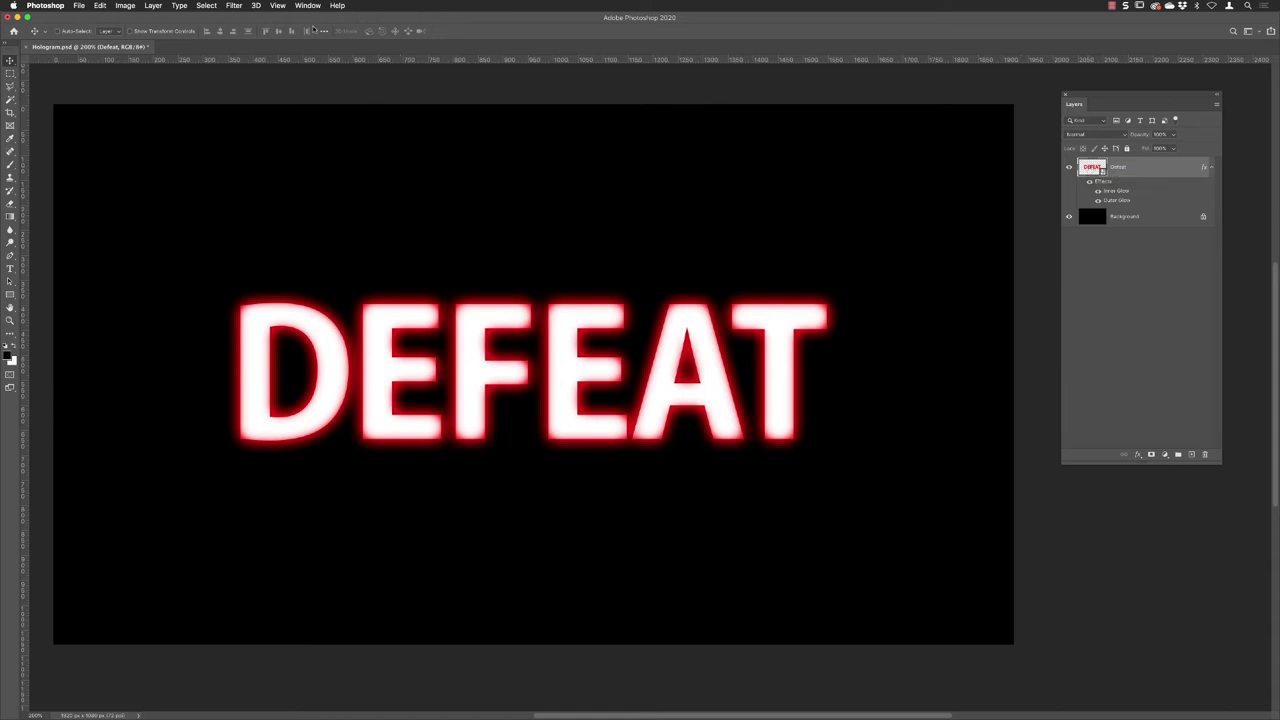
Apply a 2 px Gaussian Blur smart filter to the DEFEAT text layer
click(233, 6)
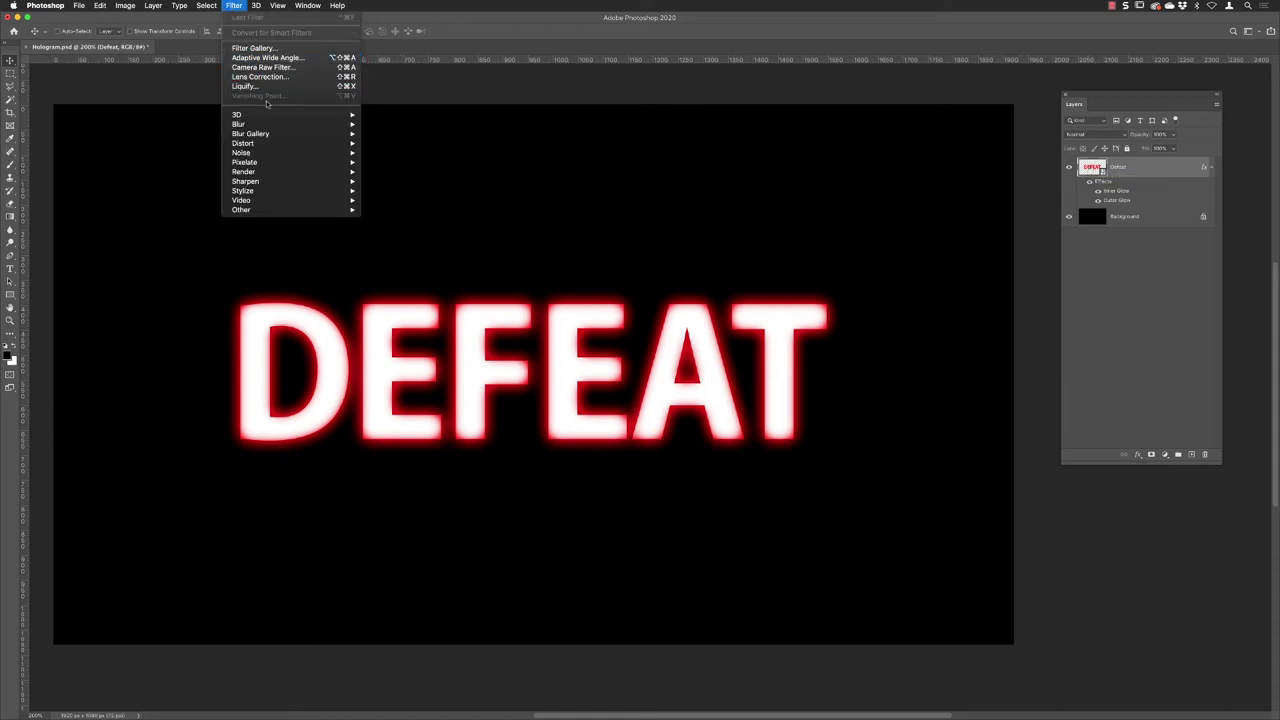
mouse_move(268, 123)
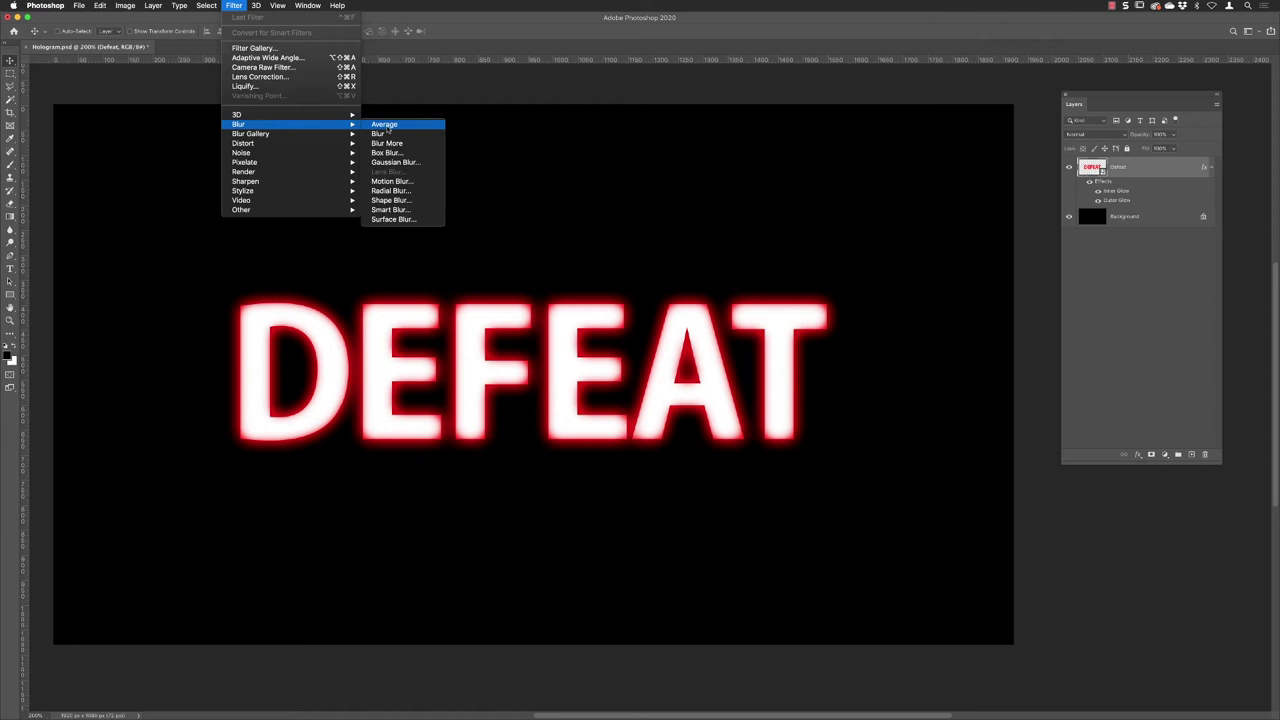
click(394, 162)
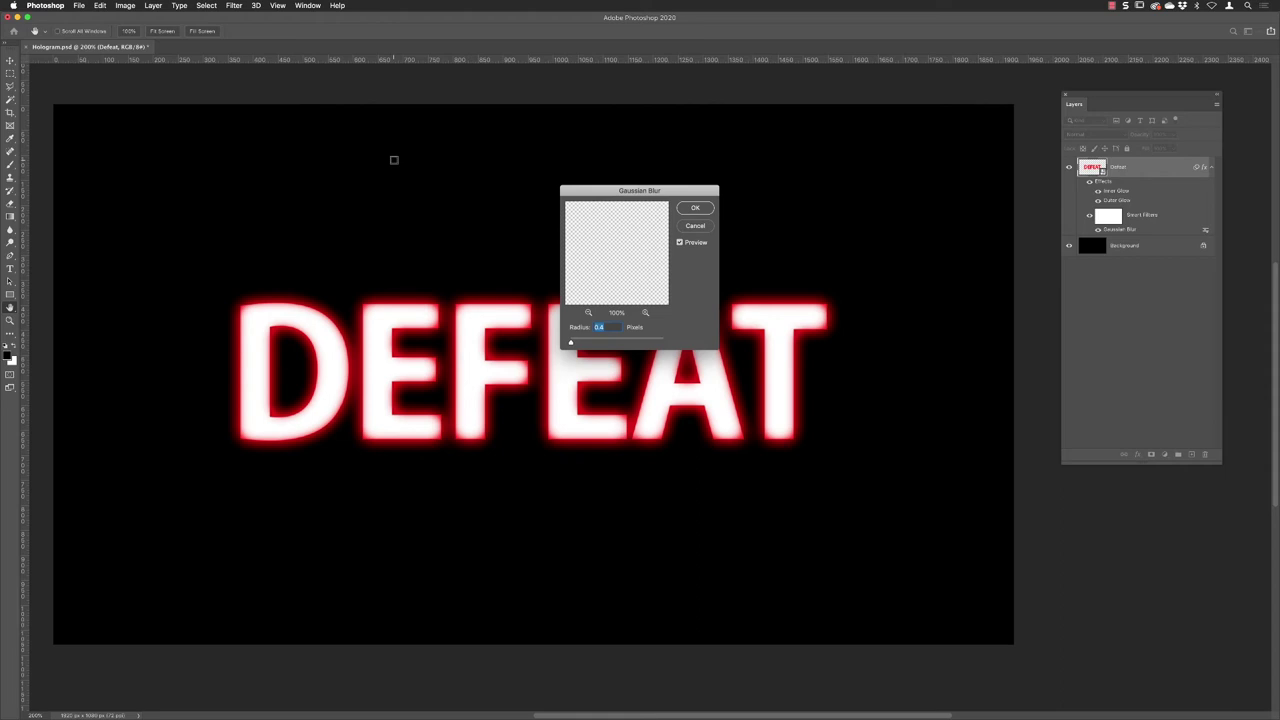
text(2)
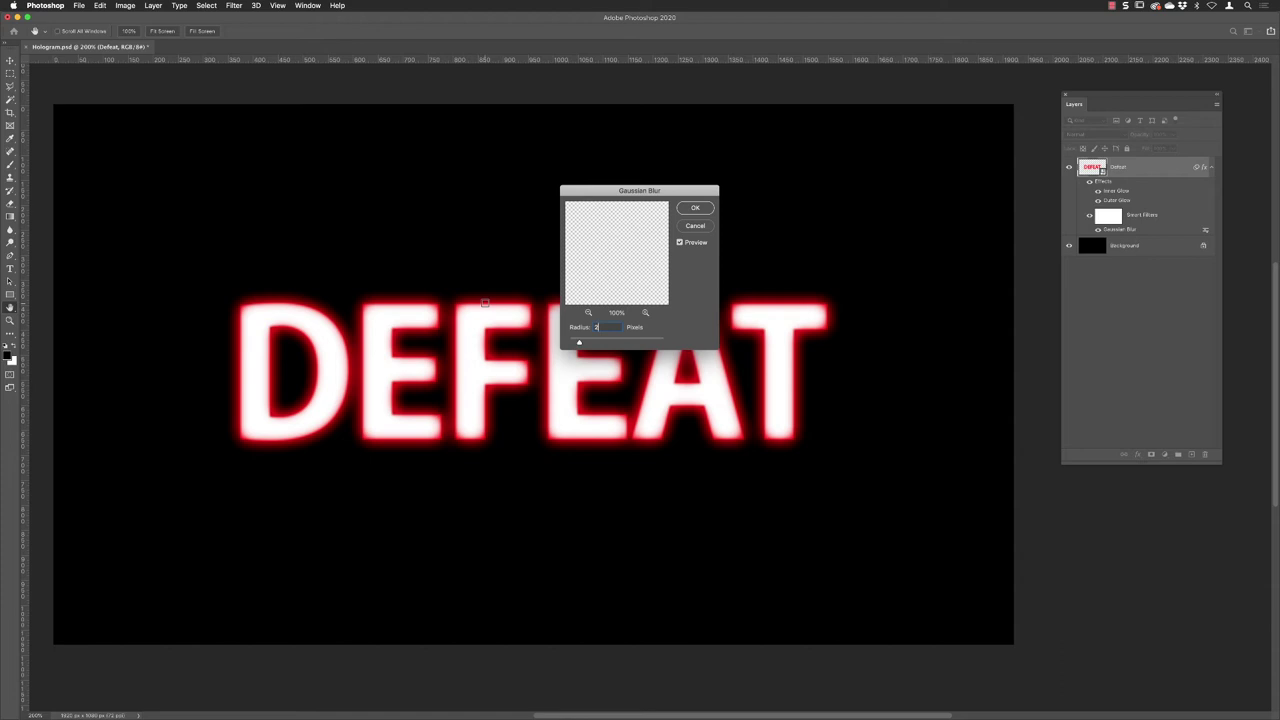
click(704, 209)
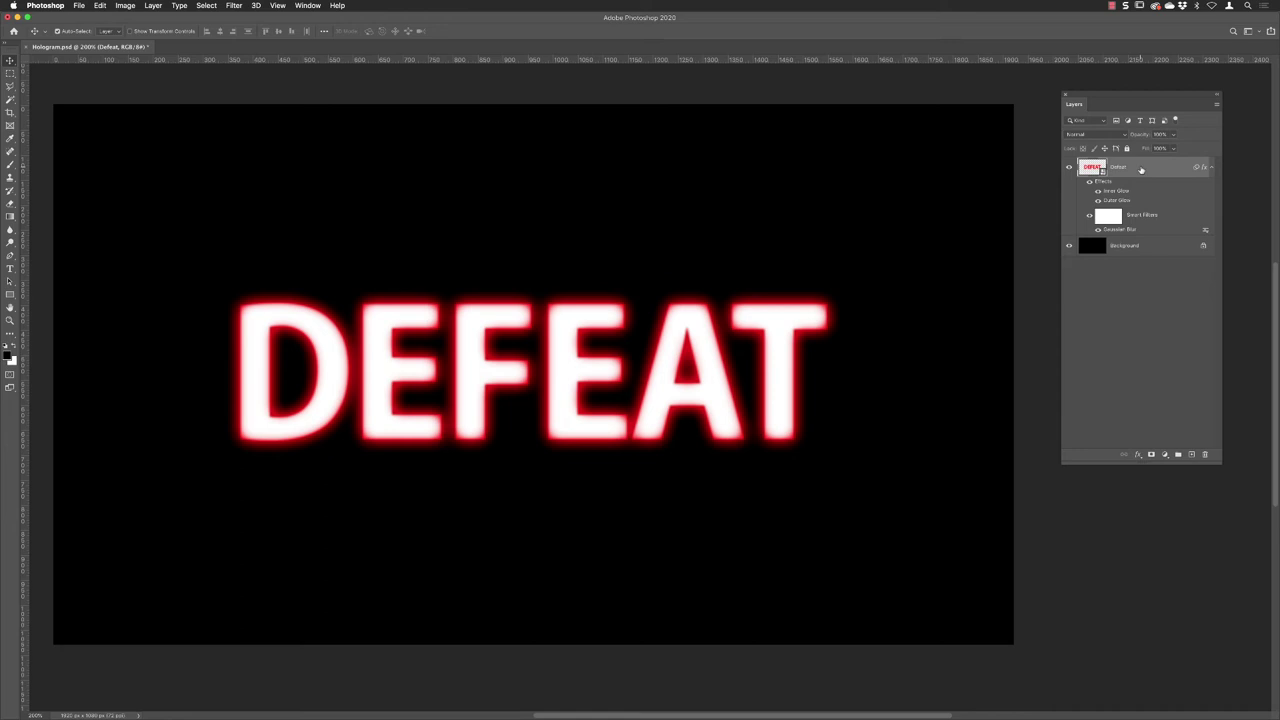
Put the DEFEAT layer into a new group named 'sign'
key(super+g)
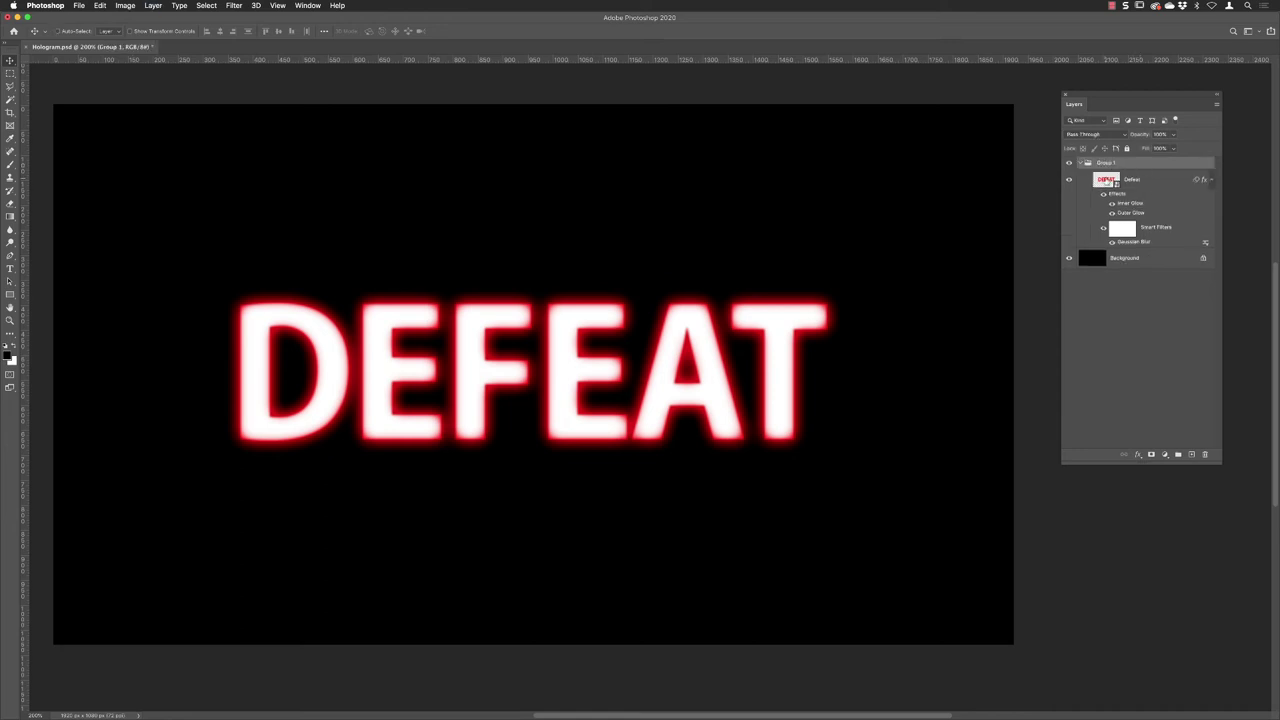
double_click(1104, 163)
key(BackSpace)
text(sign)
key(Return)
Move the layer's inner and outer glow effects onto the sign group and check the result
drag(1204, 182, 1202, 165)
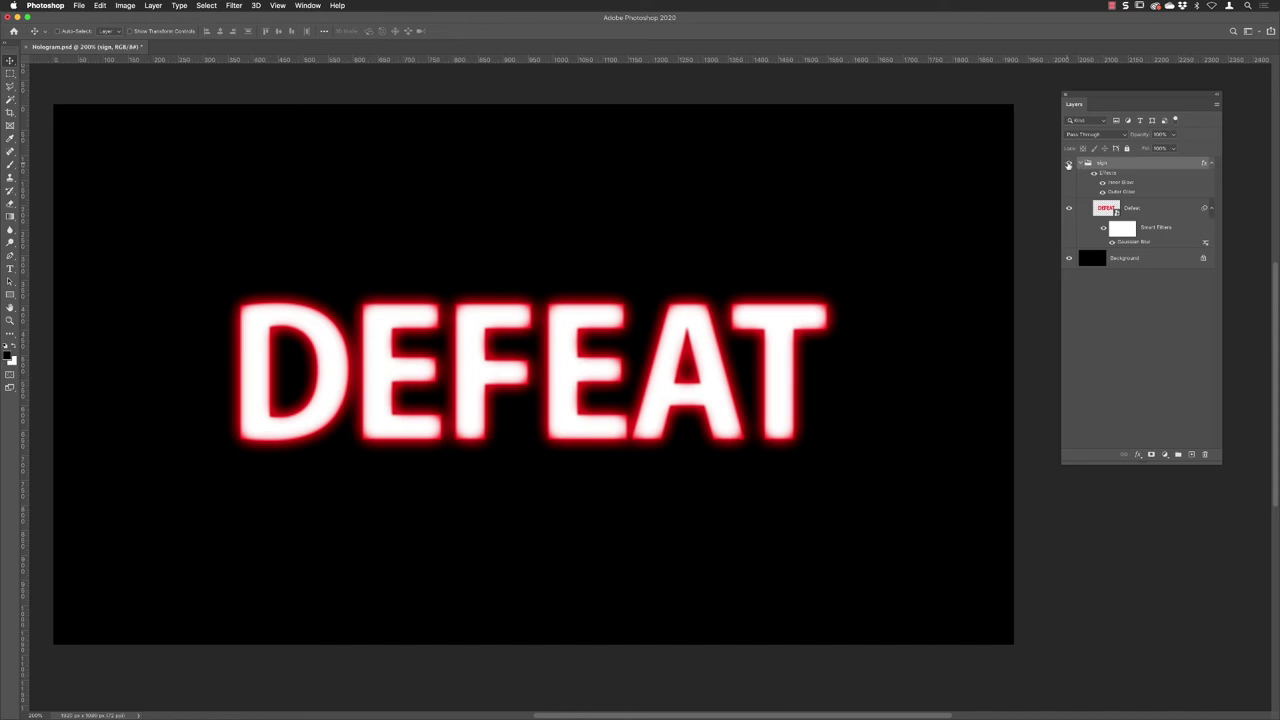
click(1068, 164)
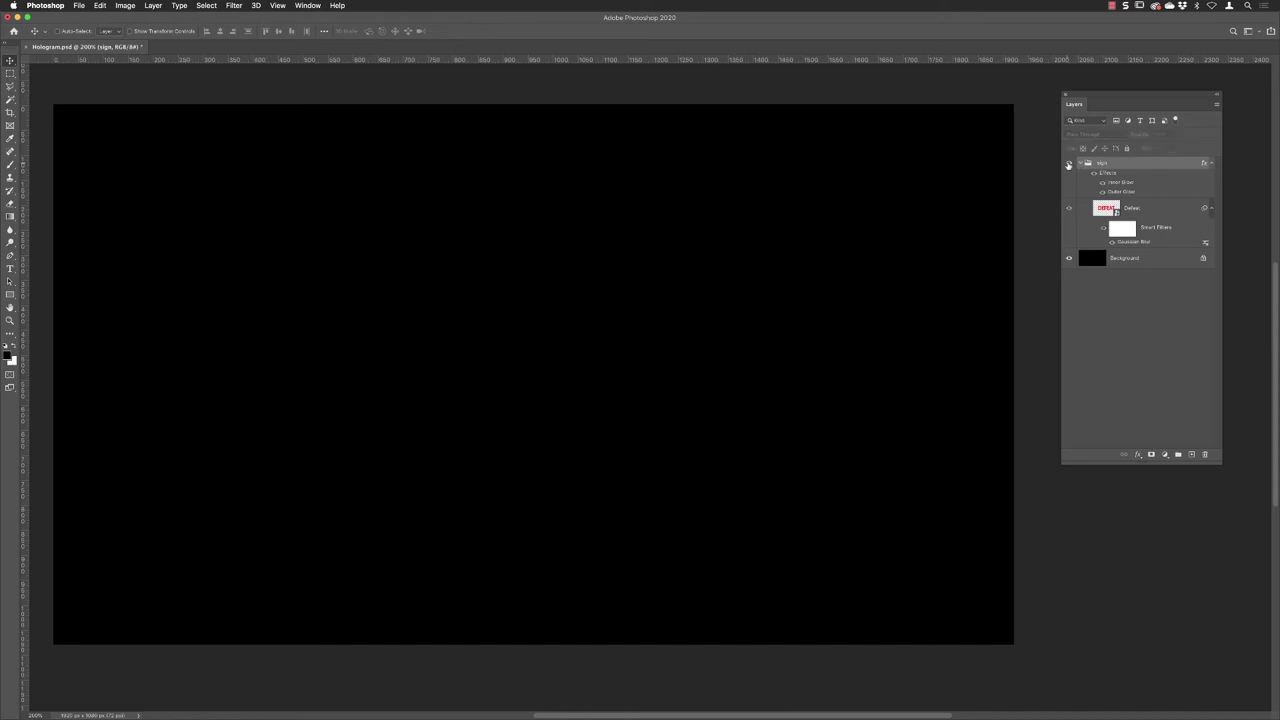
click(1068, 164)
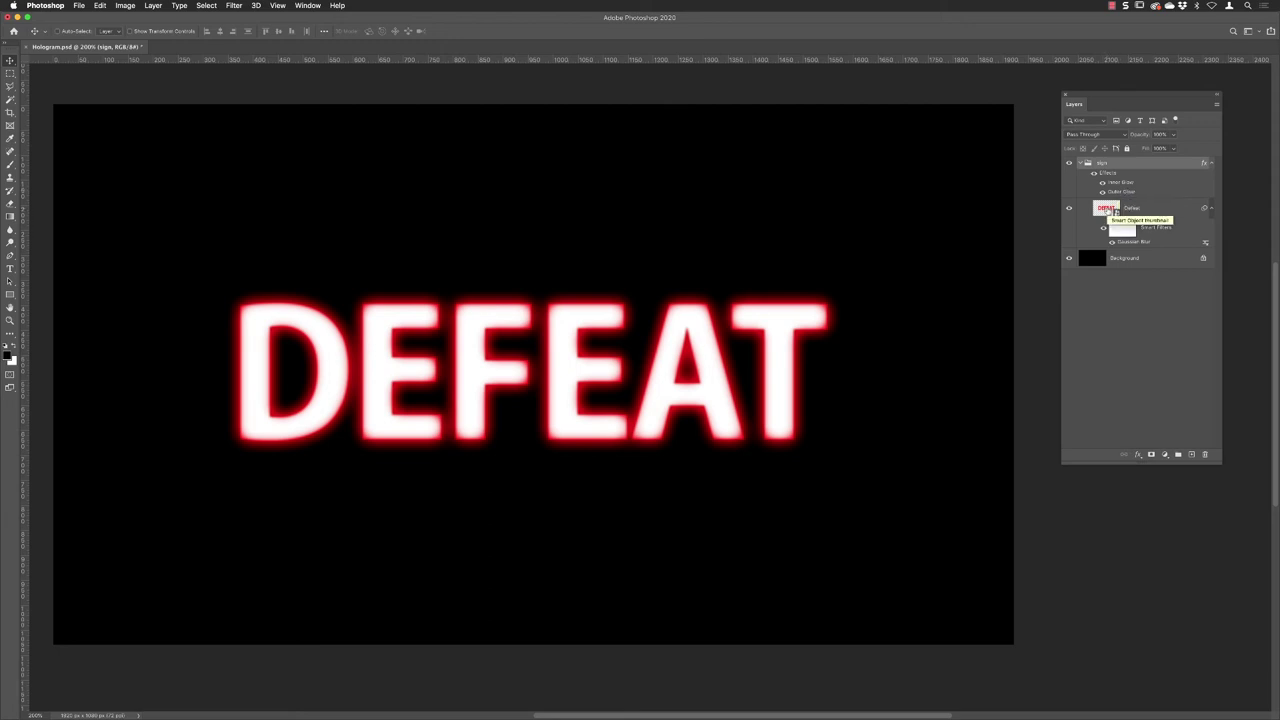
Rename the DEFEAT text layer to 'Defeat 2'
click(1114, 211)
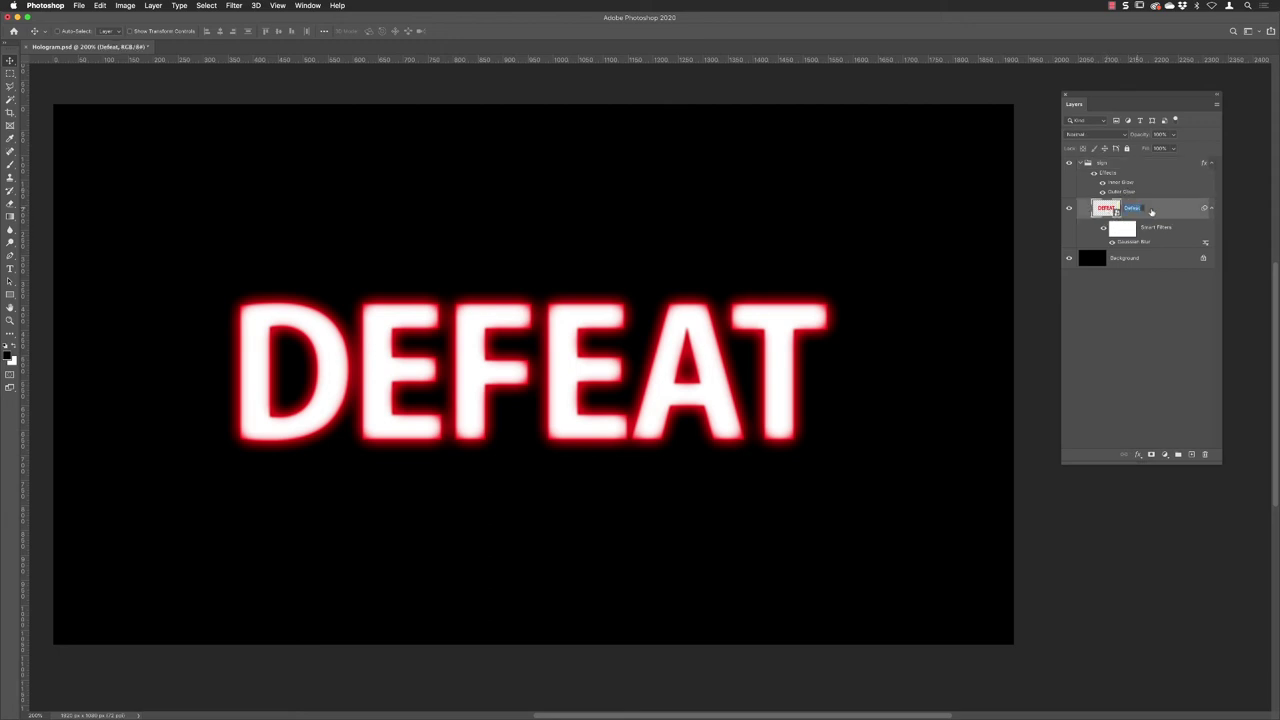
double_click(1151, 209)
text(2)
key(Return)
Duplicate it as 'Defeat 3D' and raise its Gaussian Blur radius to 30 px
drag(1112, 211, 1191, 455)
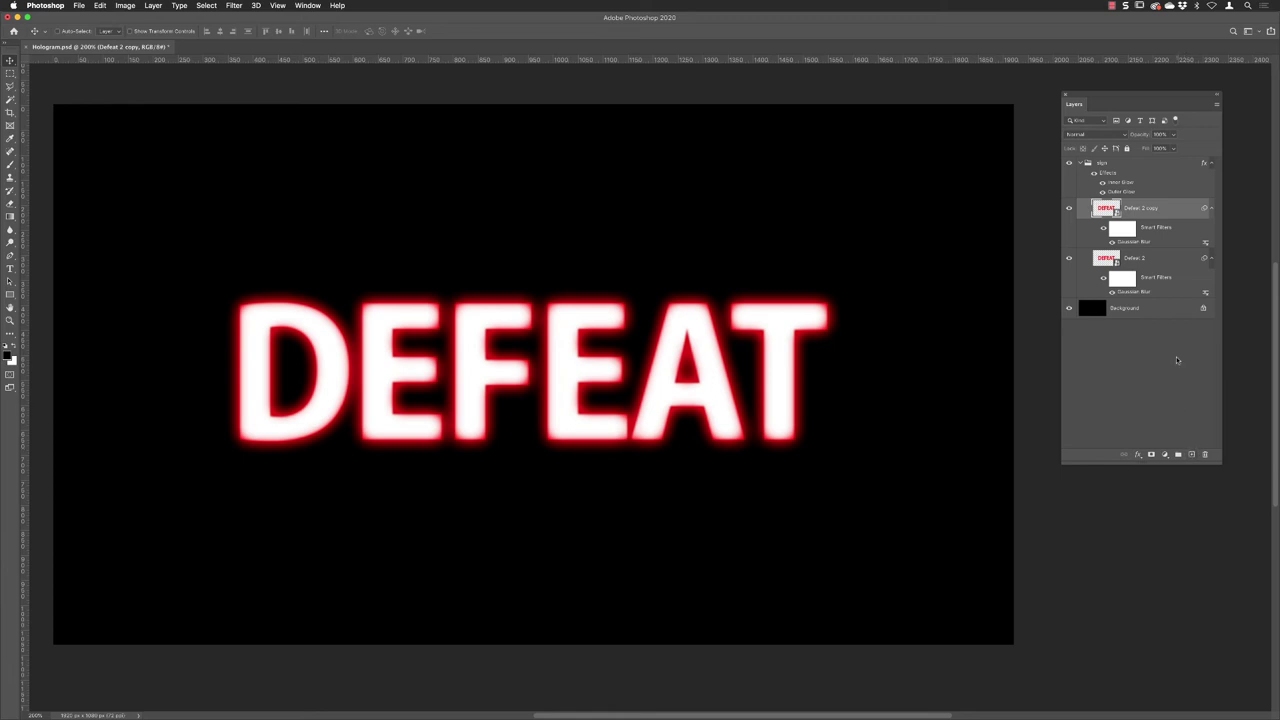
double_click(1142, 208)
text(Defeat 3D)
key(Return)
double_click(1131, 242)
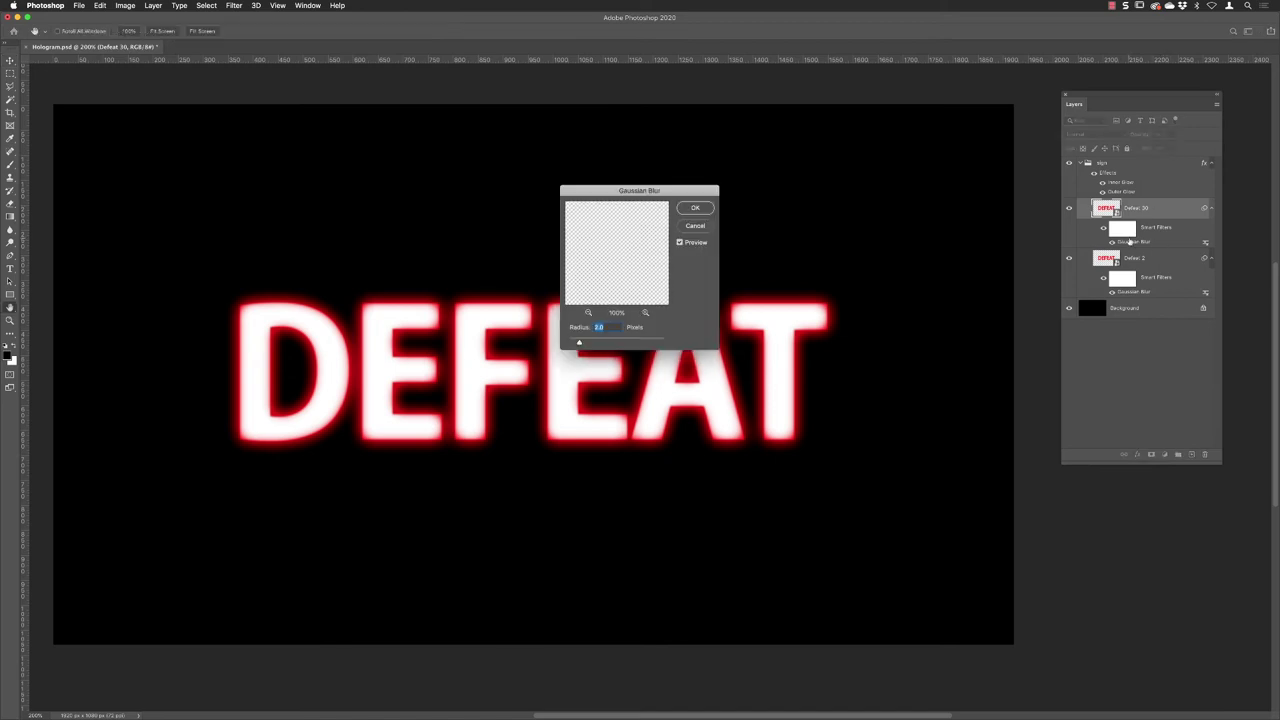
text(30)
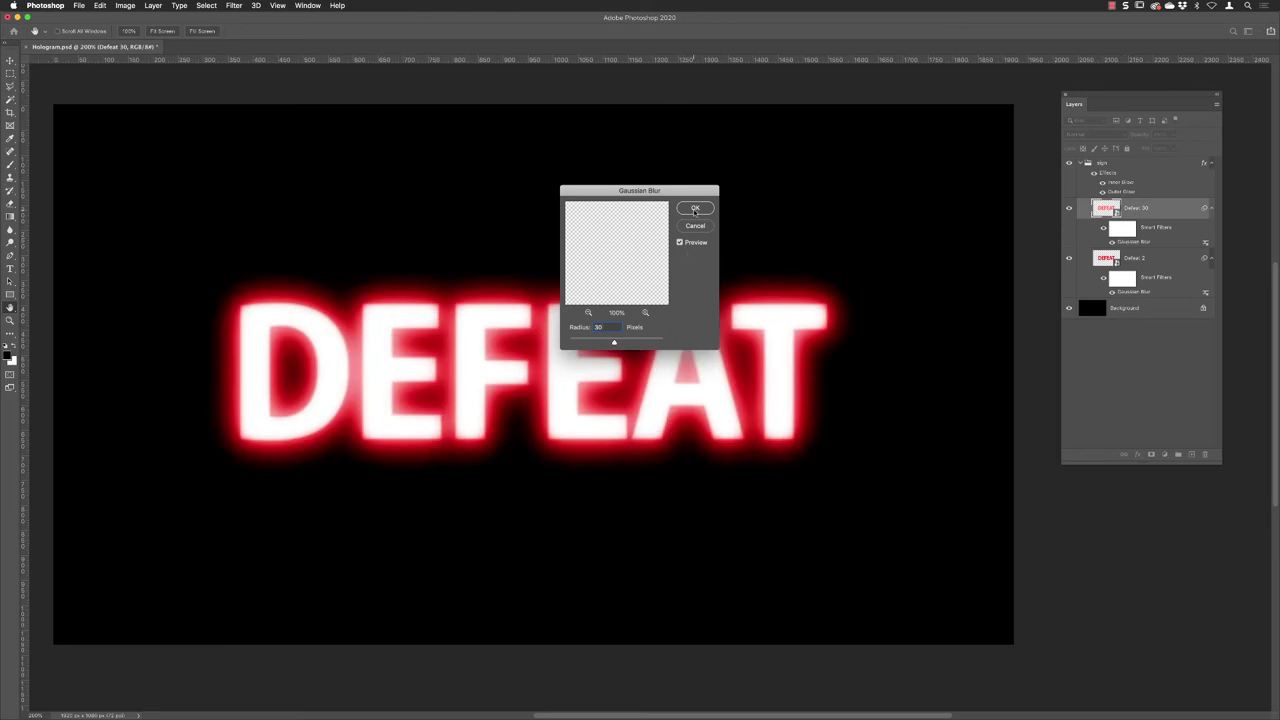
click(695, 208)
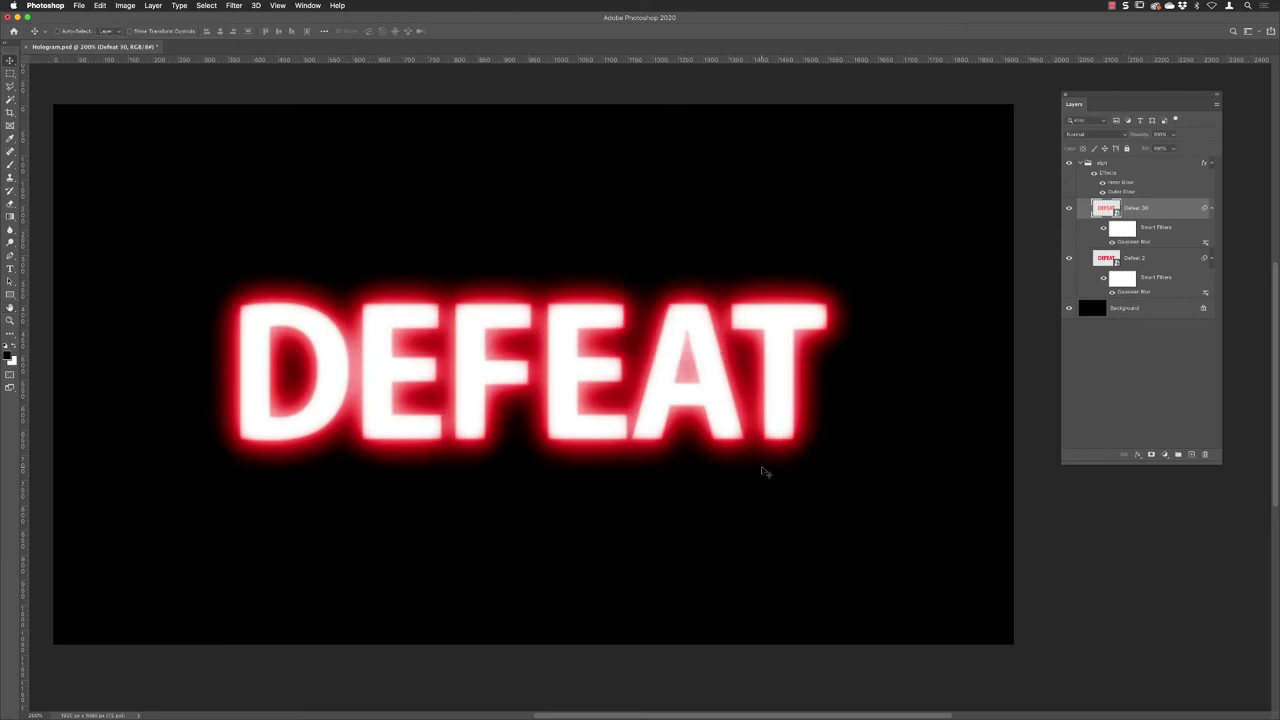
click(1088, 165)
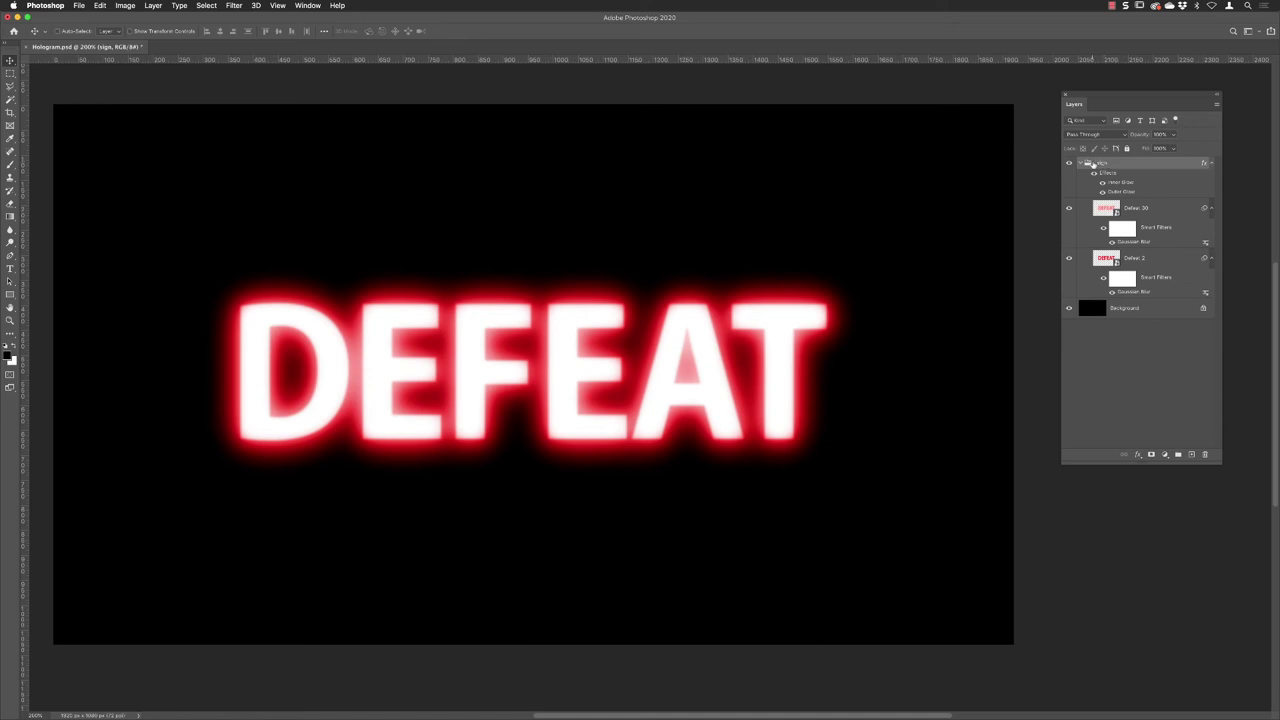
Add a new layer above the sign group and fill it with white
click(1190, 455)
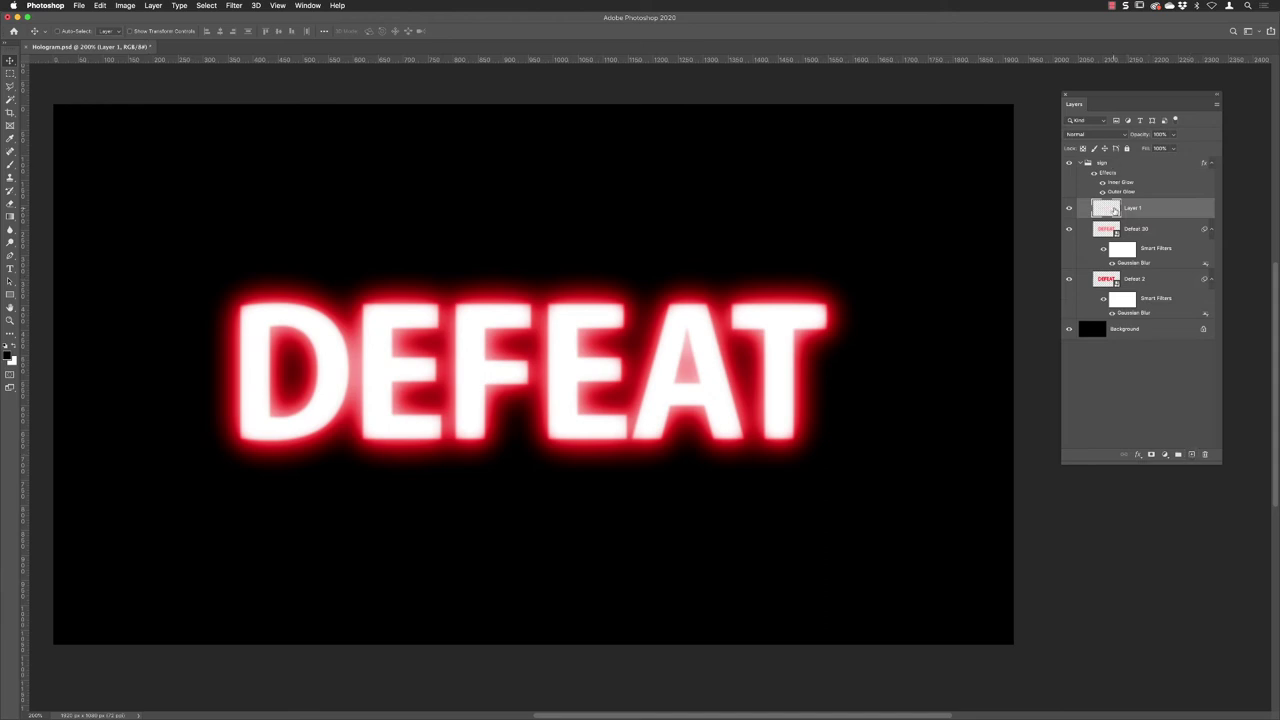
drag(1107, 211, 1112, 160)
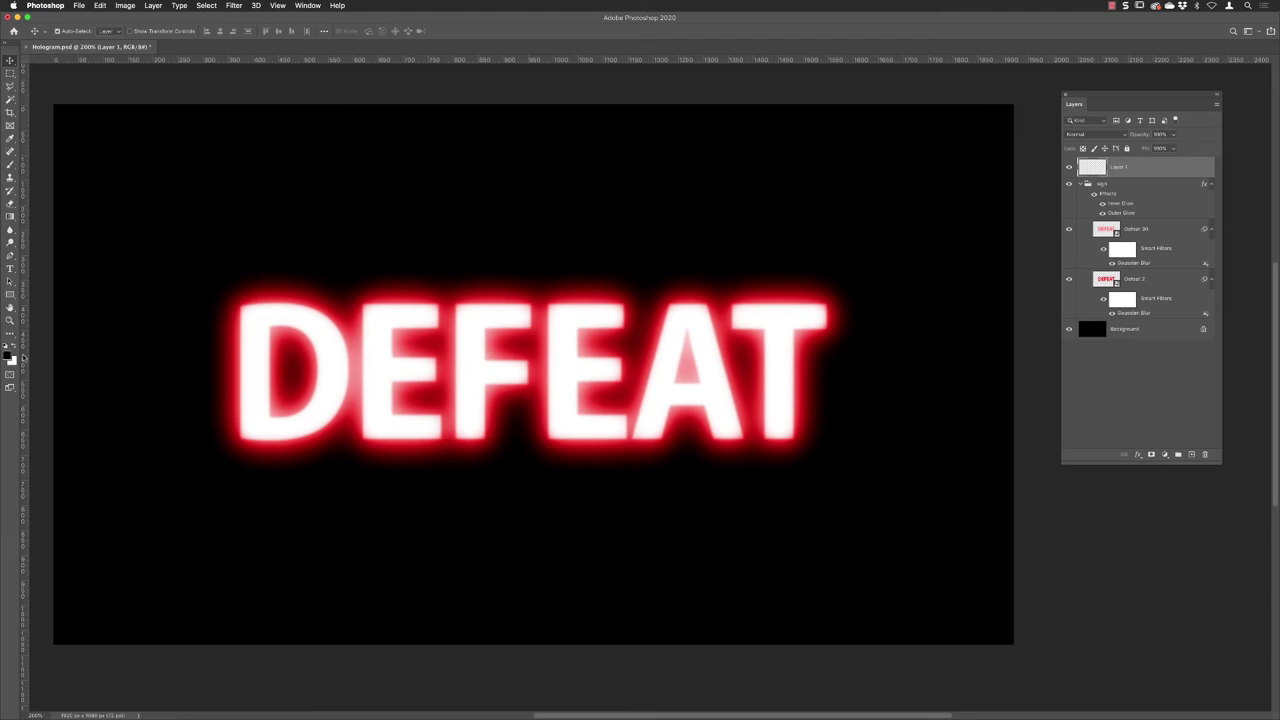
key(super+BackSpace)
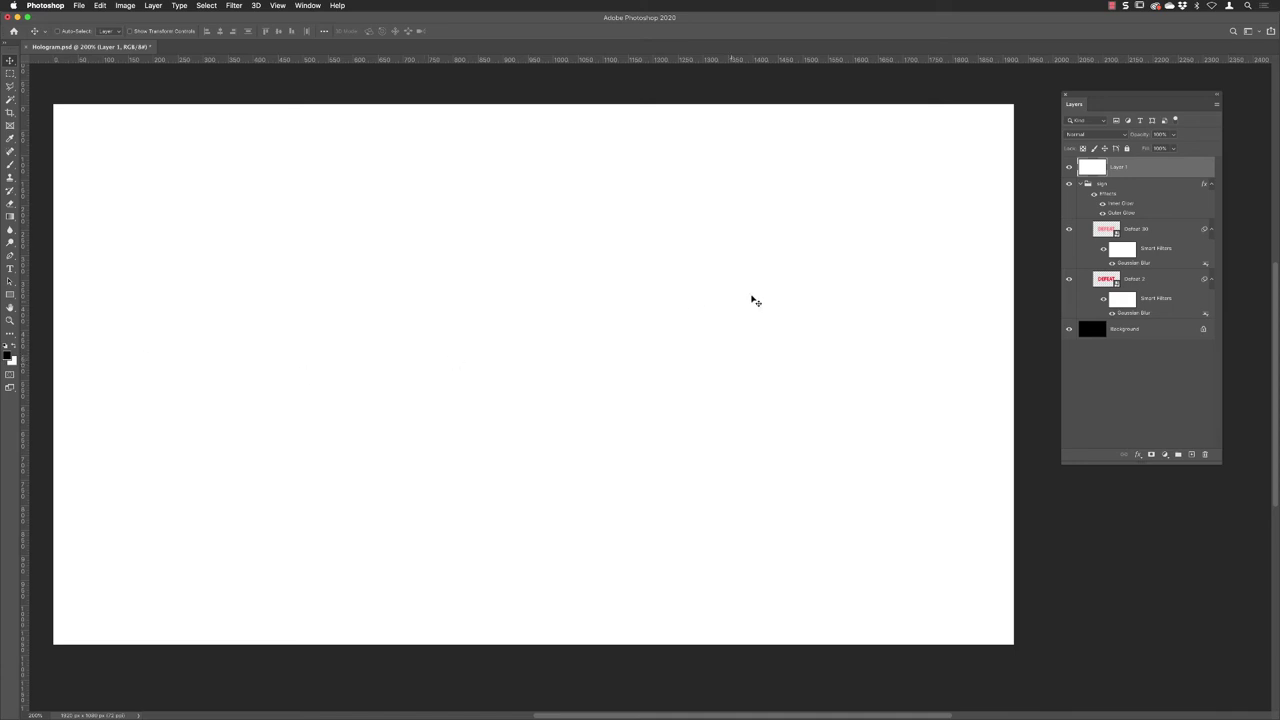
Convert Layer 1 to a smart object and rename it 'scanlines'
right_click(1118, 167)
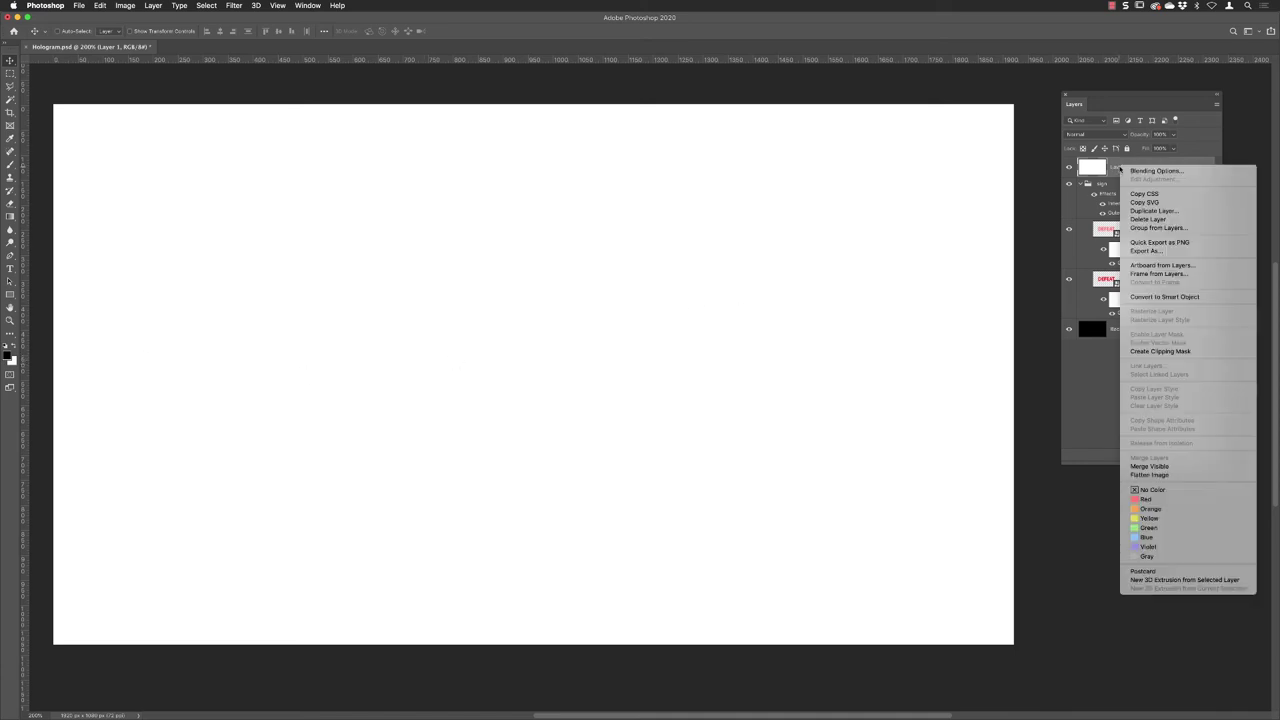
click(1153, 297)
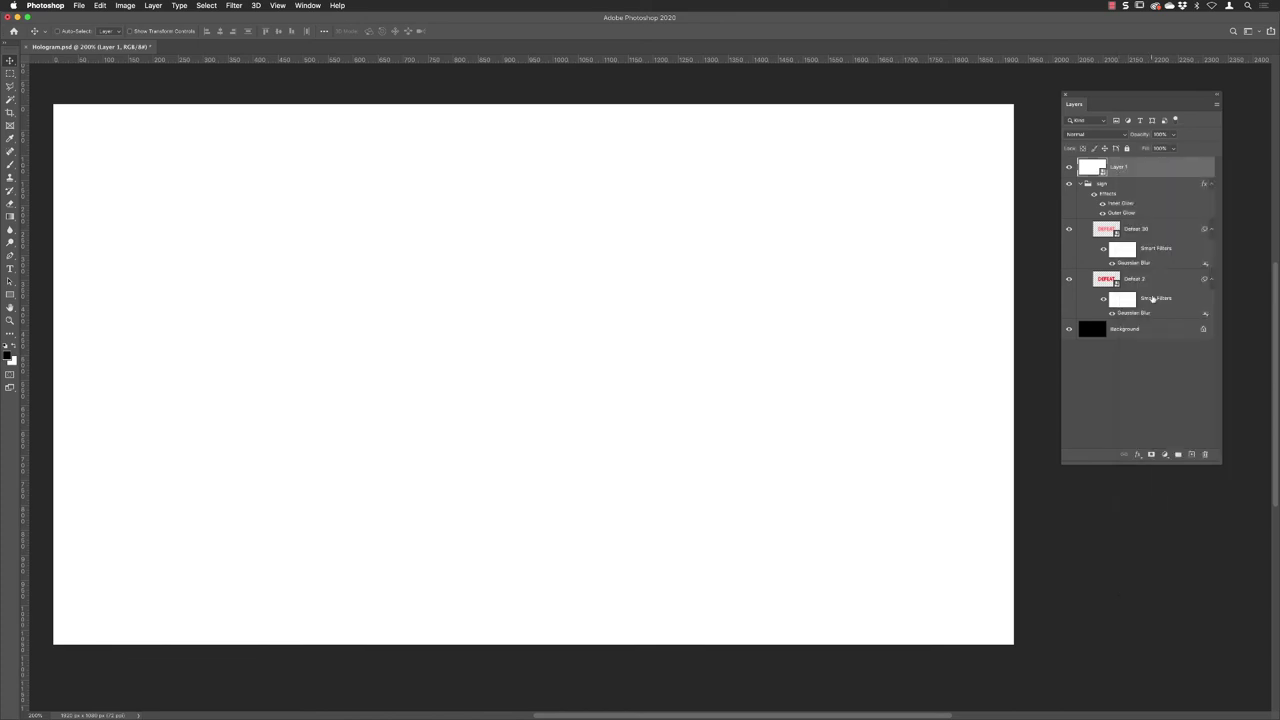
double_click(1119, 167)
key(BackSpace)
text(scanlines)
key(Return)
Apply a Filter Gallery Halftone Pattern of type Line, size 1, contrast 30
click(235, 6)
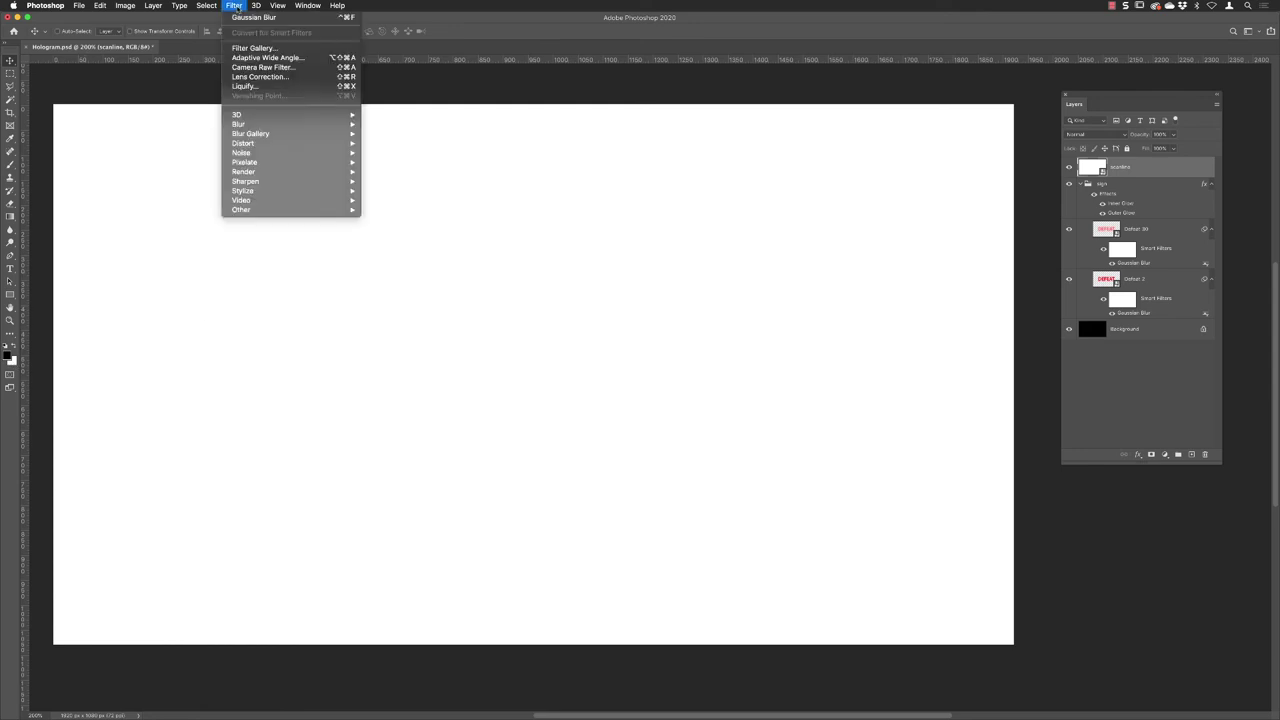
click(255, 48)
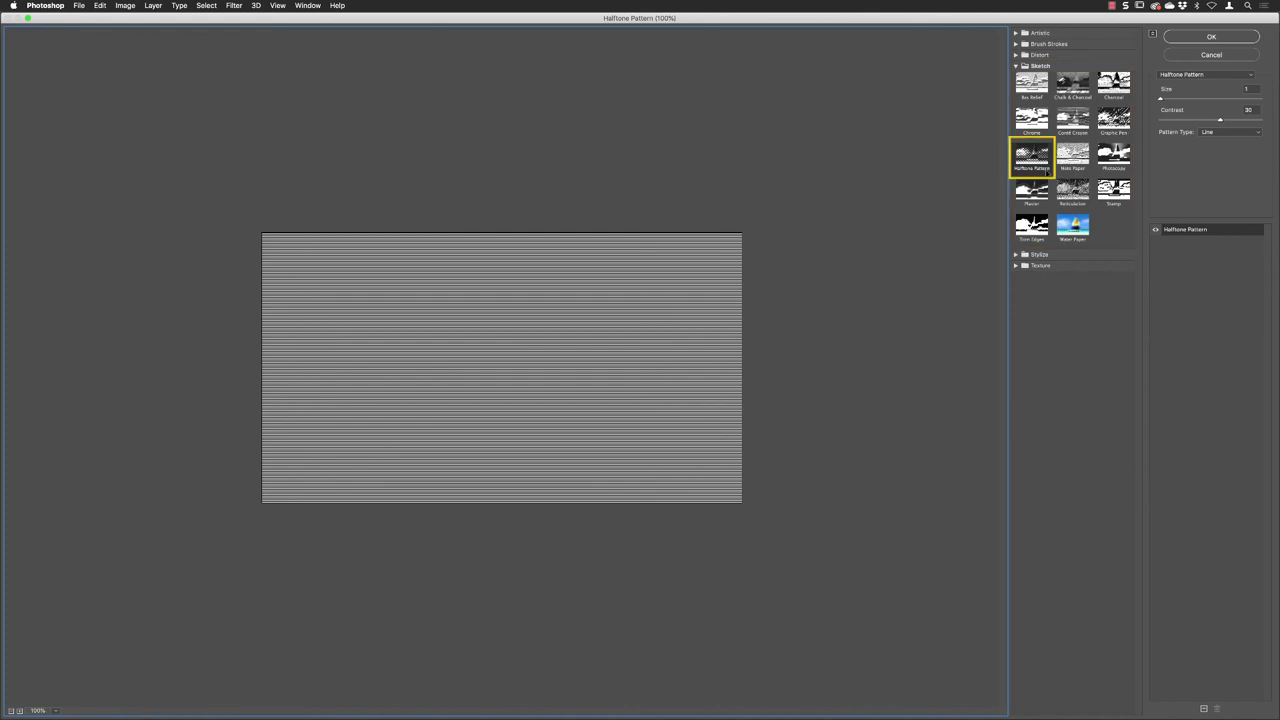
click(1223, 132)
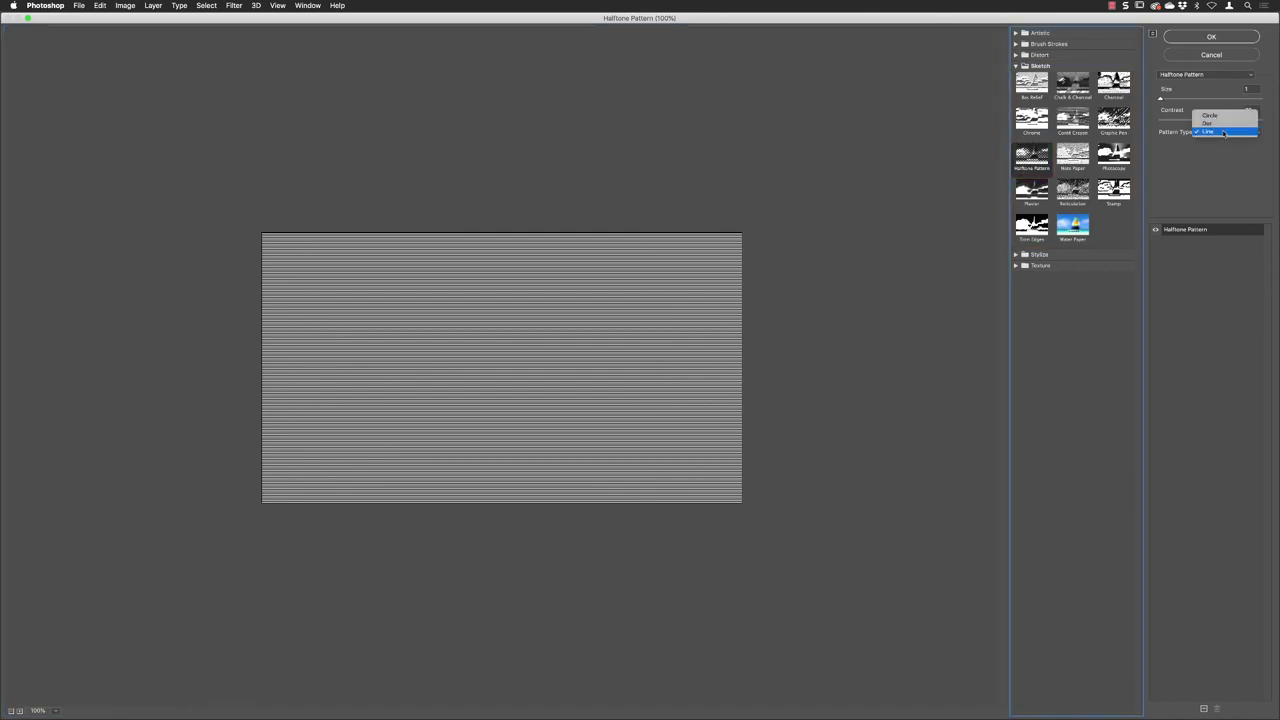
click(1210, 123)
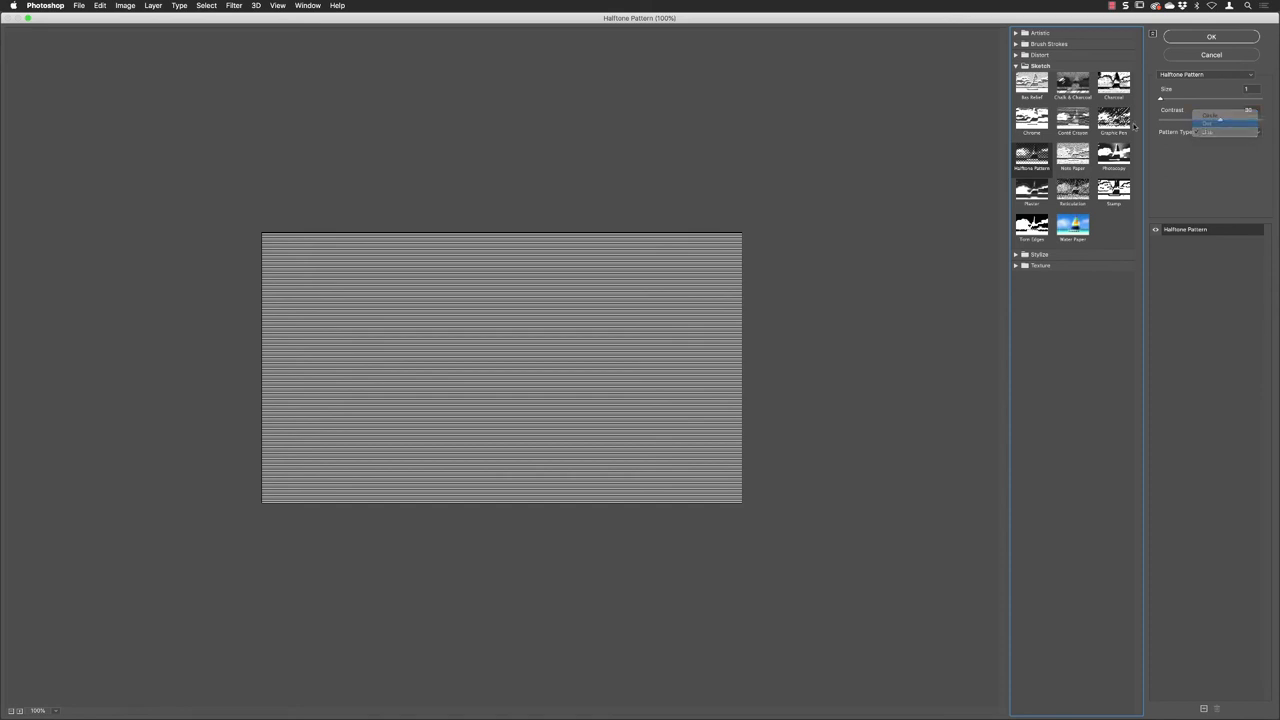
drag(1161, 97, 1193, 97)
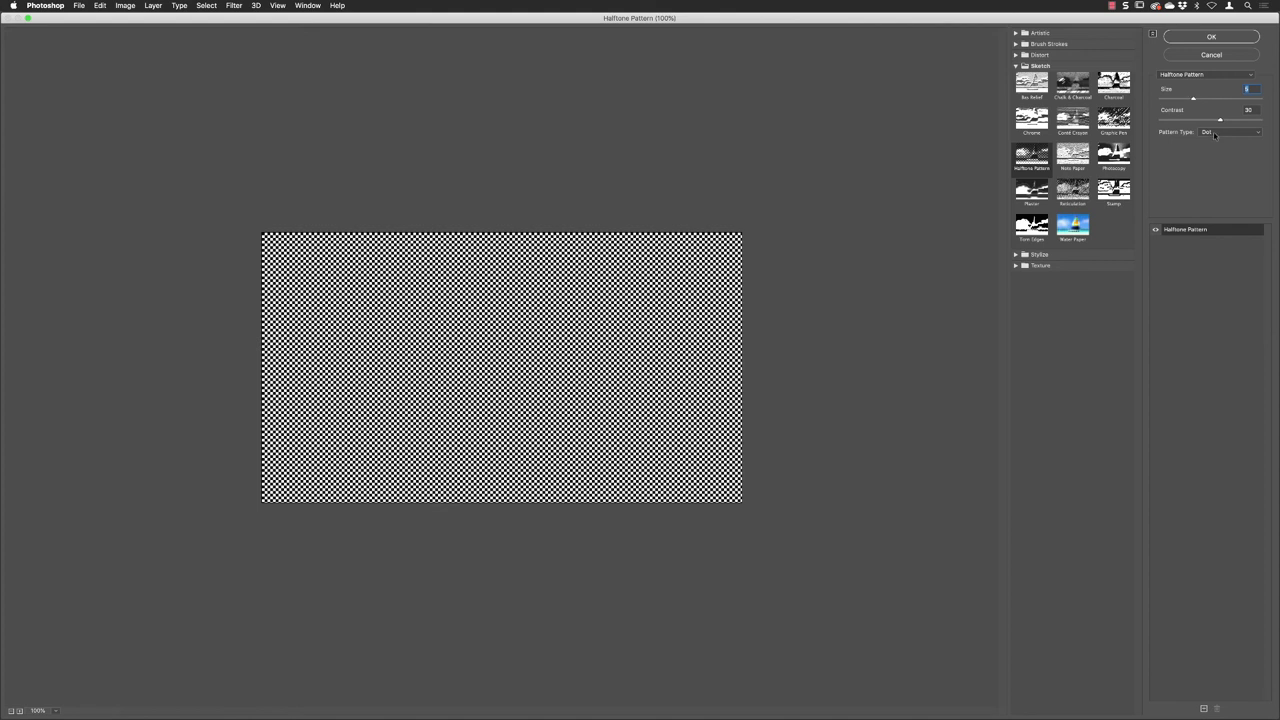
click(1215, 134)
click(1212, 141)
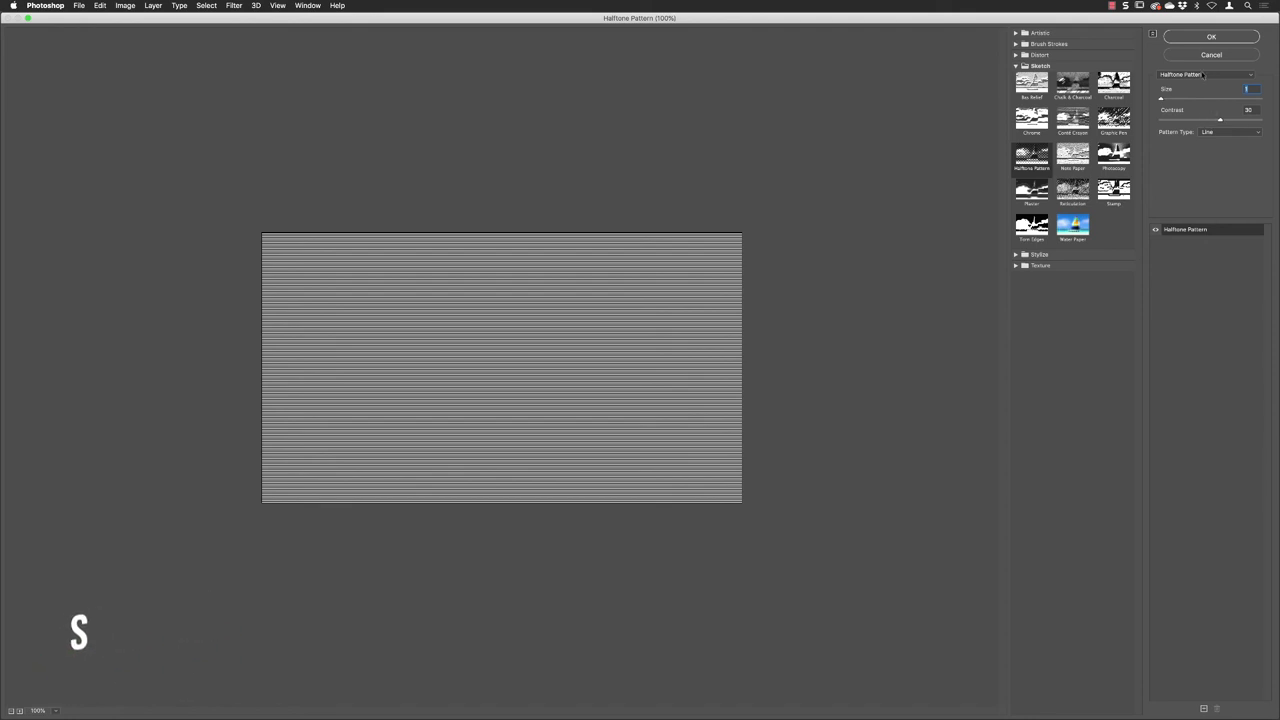
click(1210, 37)
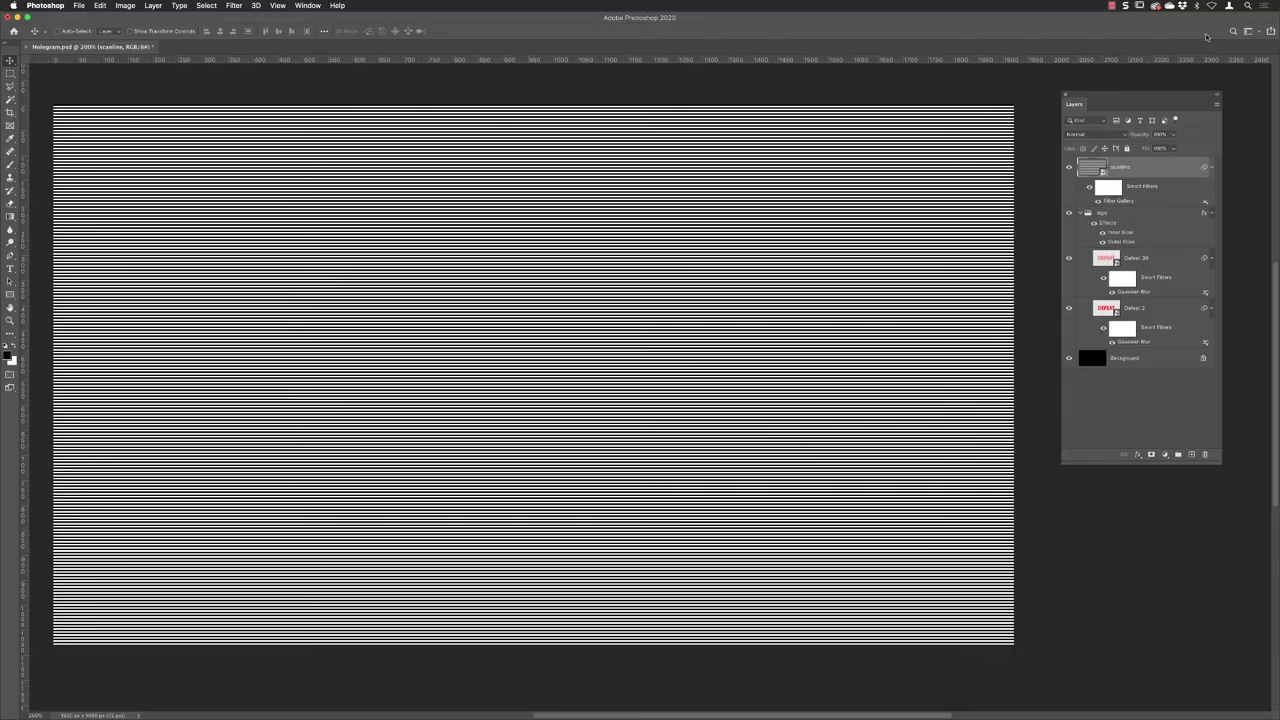
Set the scanlines layer to Soft Light blending and add a 0.4 px Gaussian Blur
click(1100, 134)
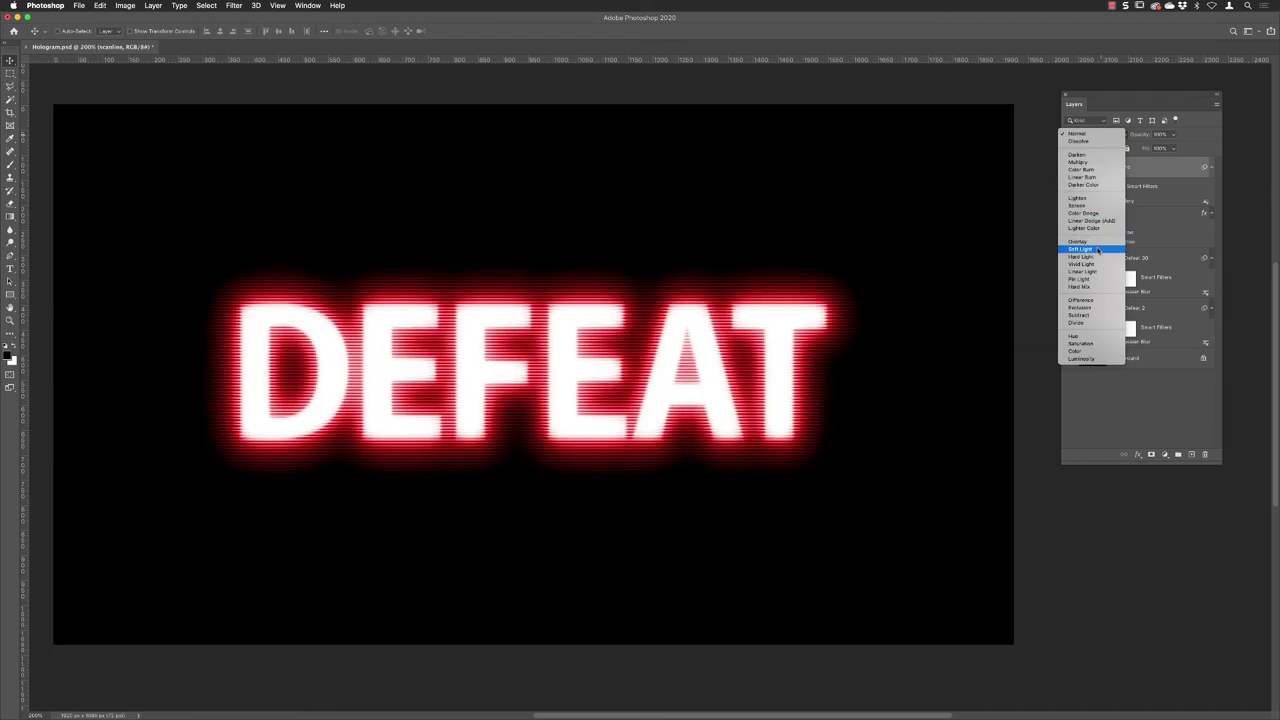
click(1098, 250)
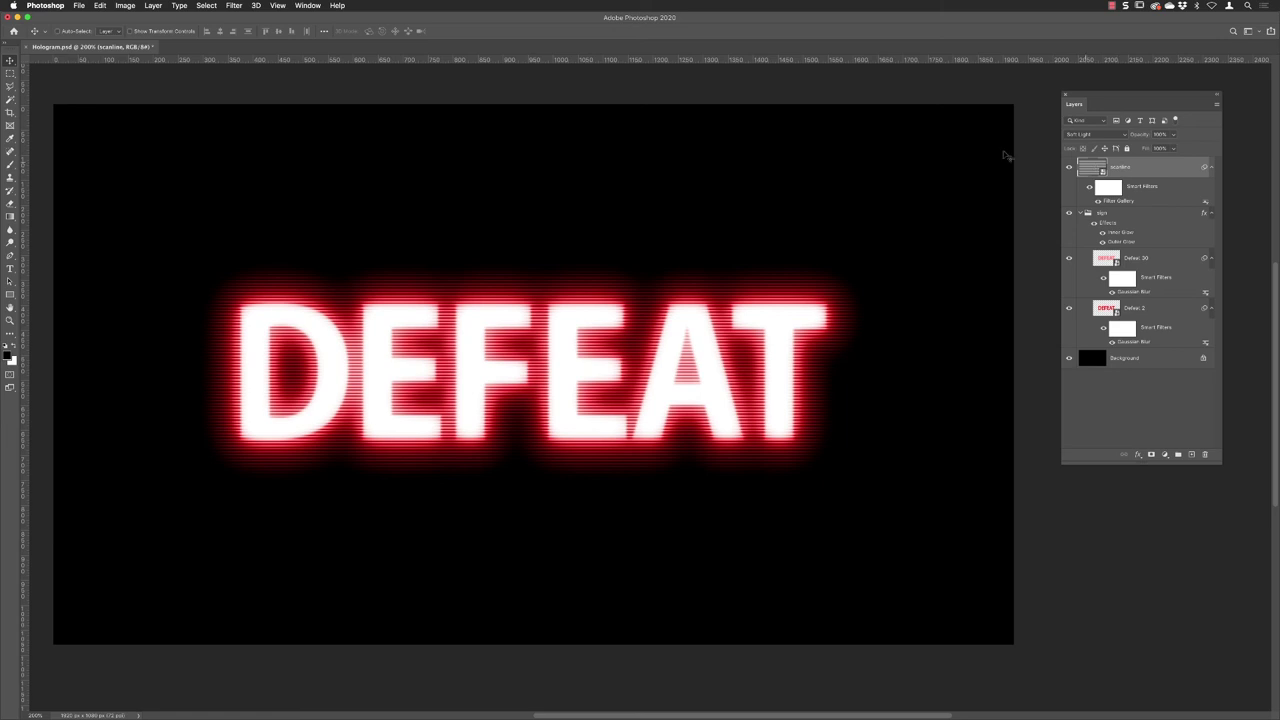
click(236, 5)
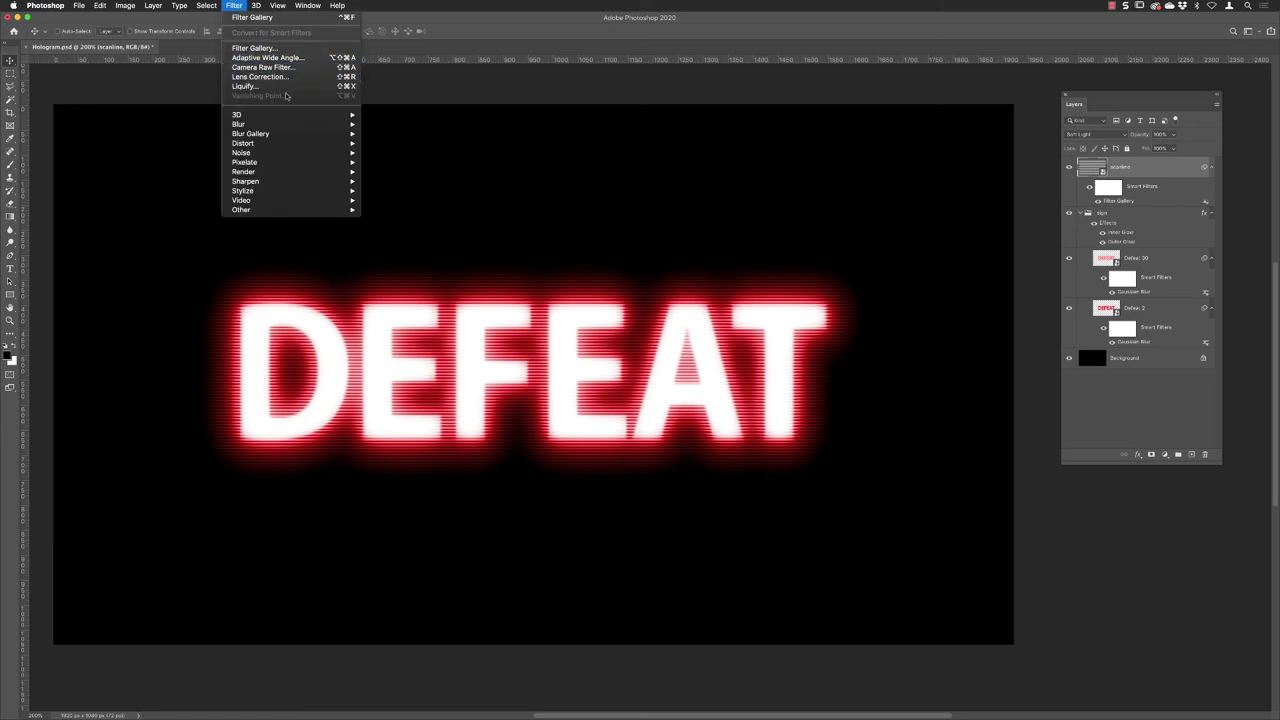
mouse_move(320, 124)
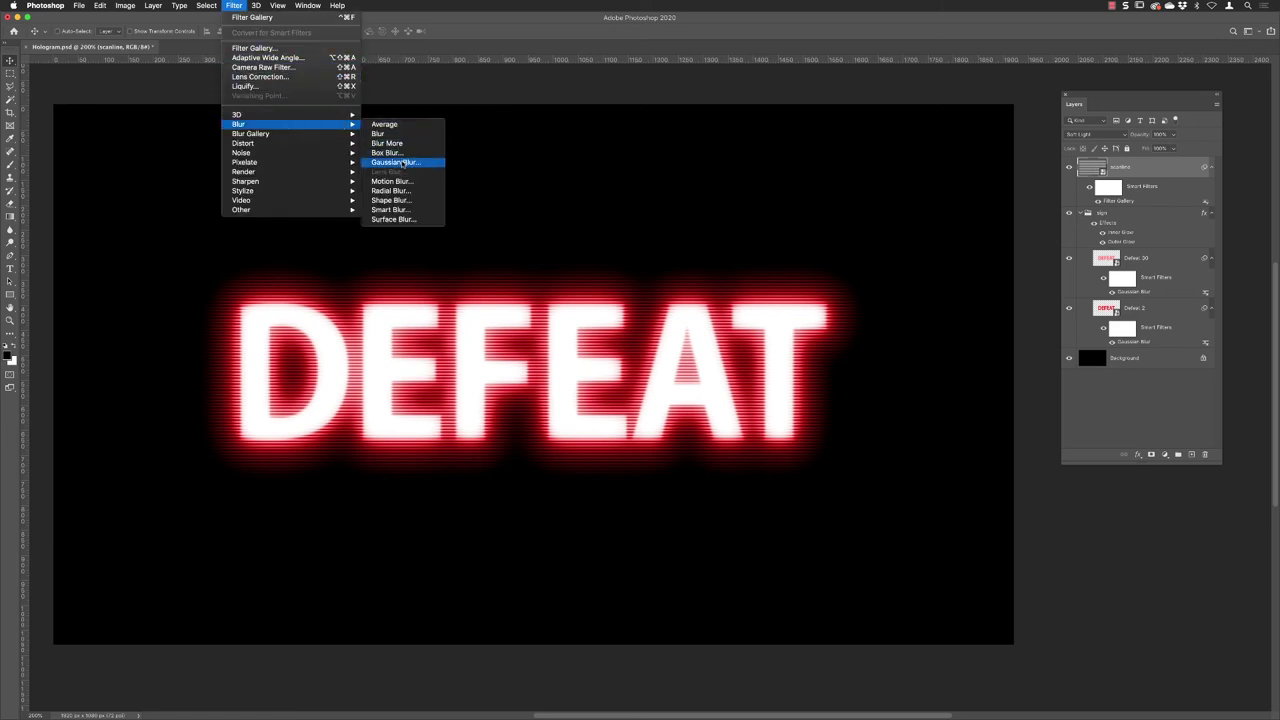
click(400, 162)
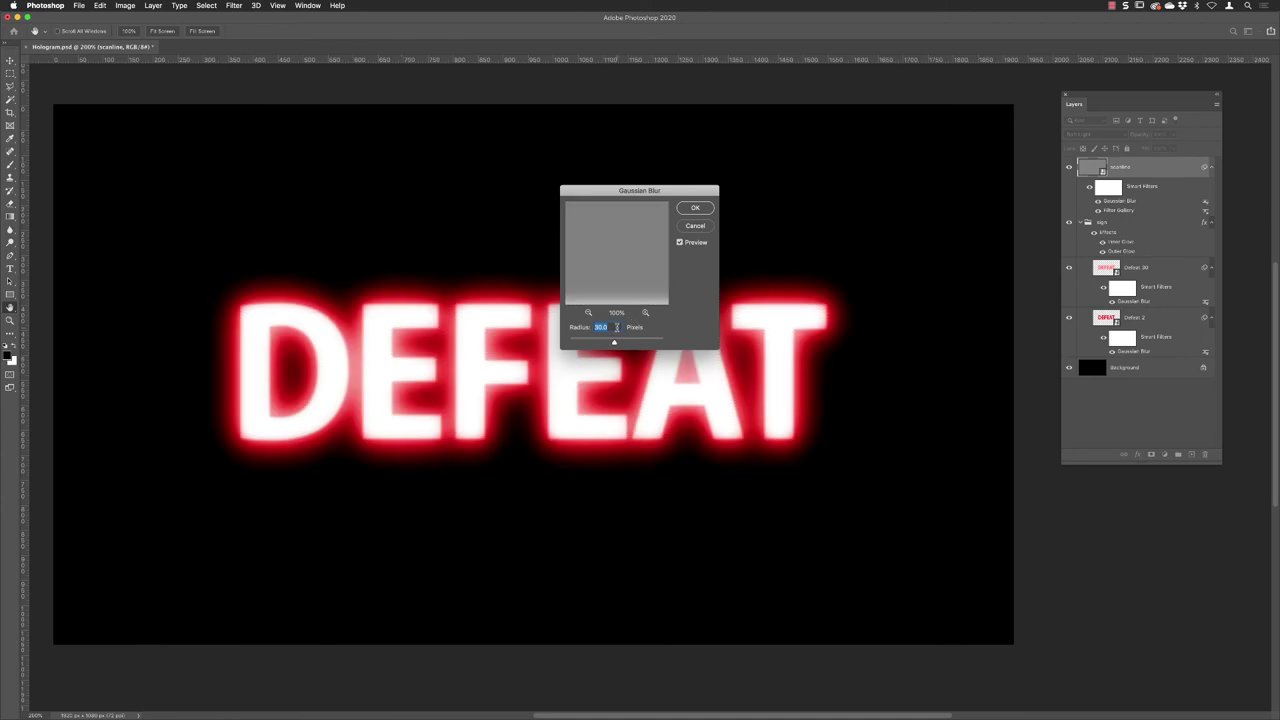
text(0.4)
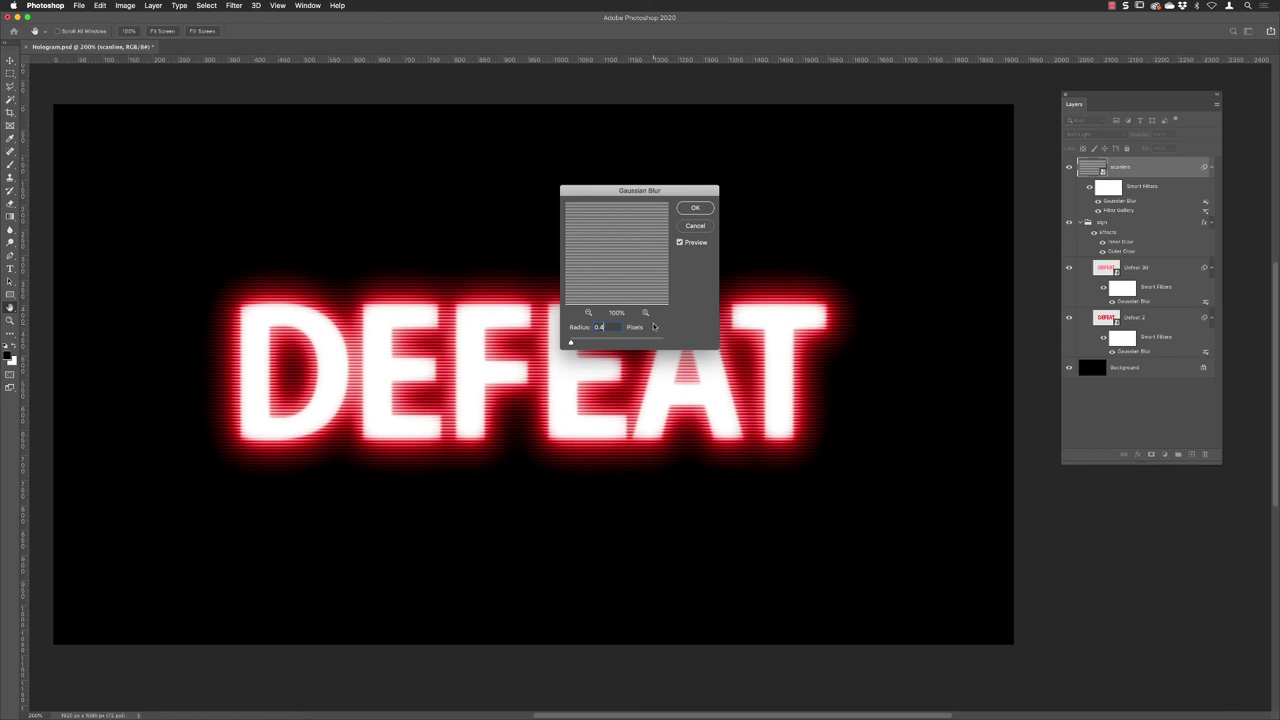
click(697, 208)
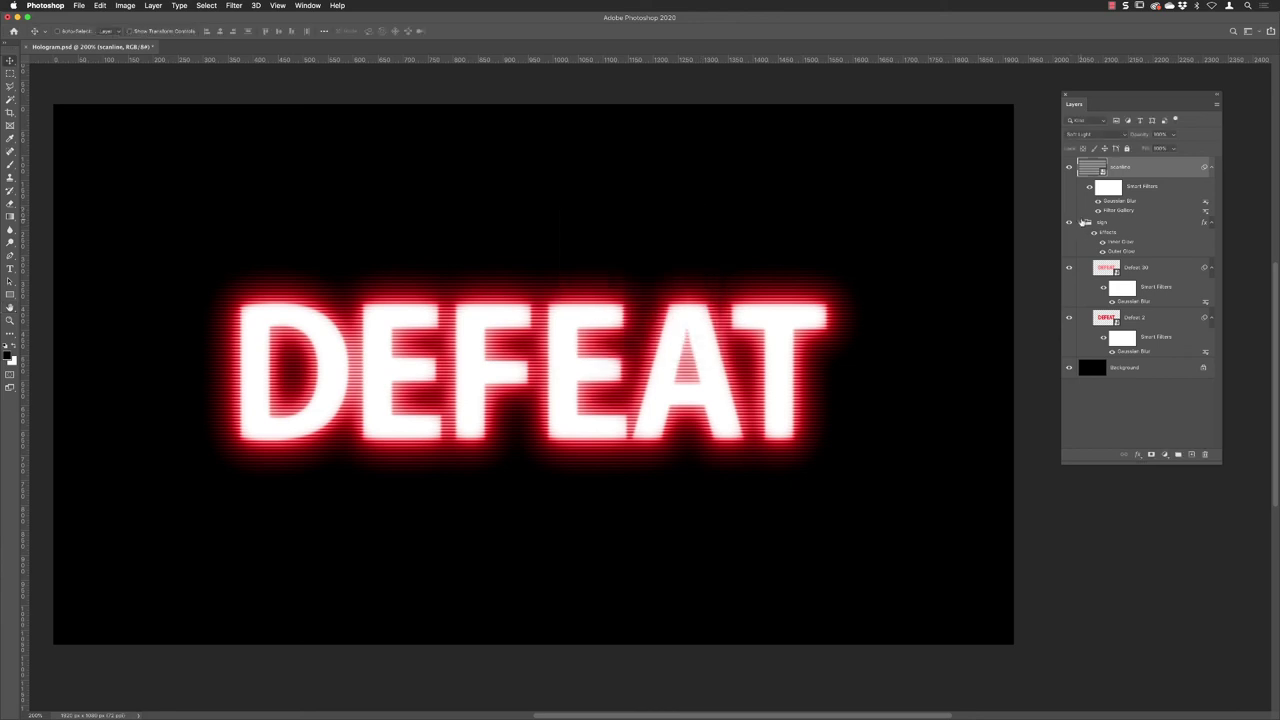
Give the sign group a red colour label and the scanlines layer a yellow one
right_click(1069, 222)
click(1095, 261)
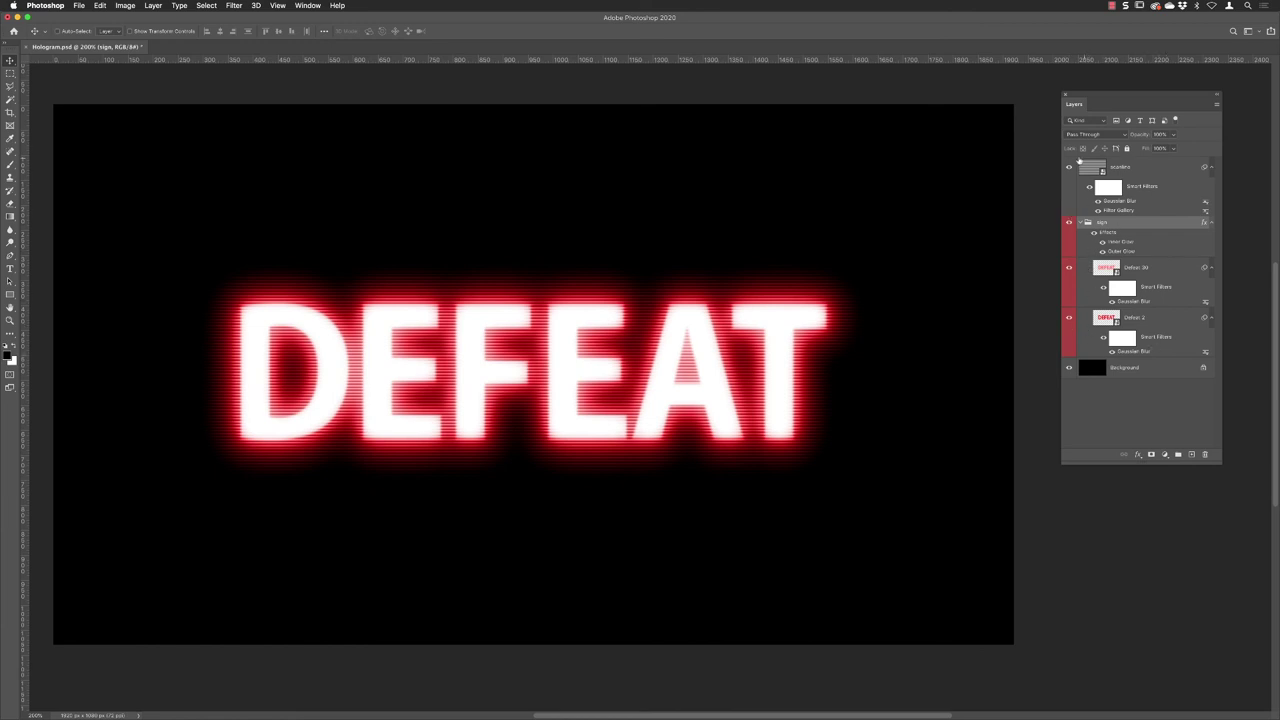
right_click(1068, 170)
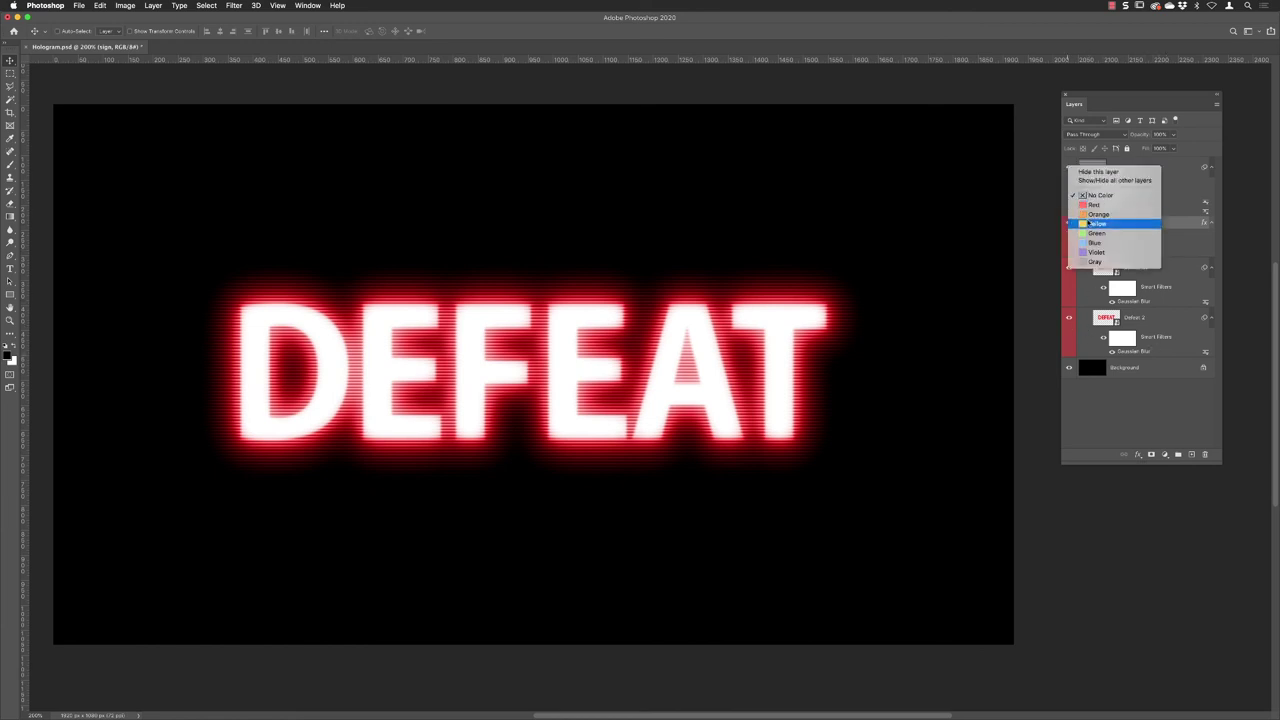
click(1110, 222)
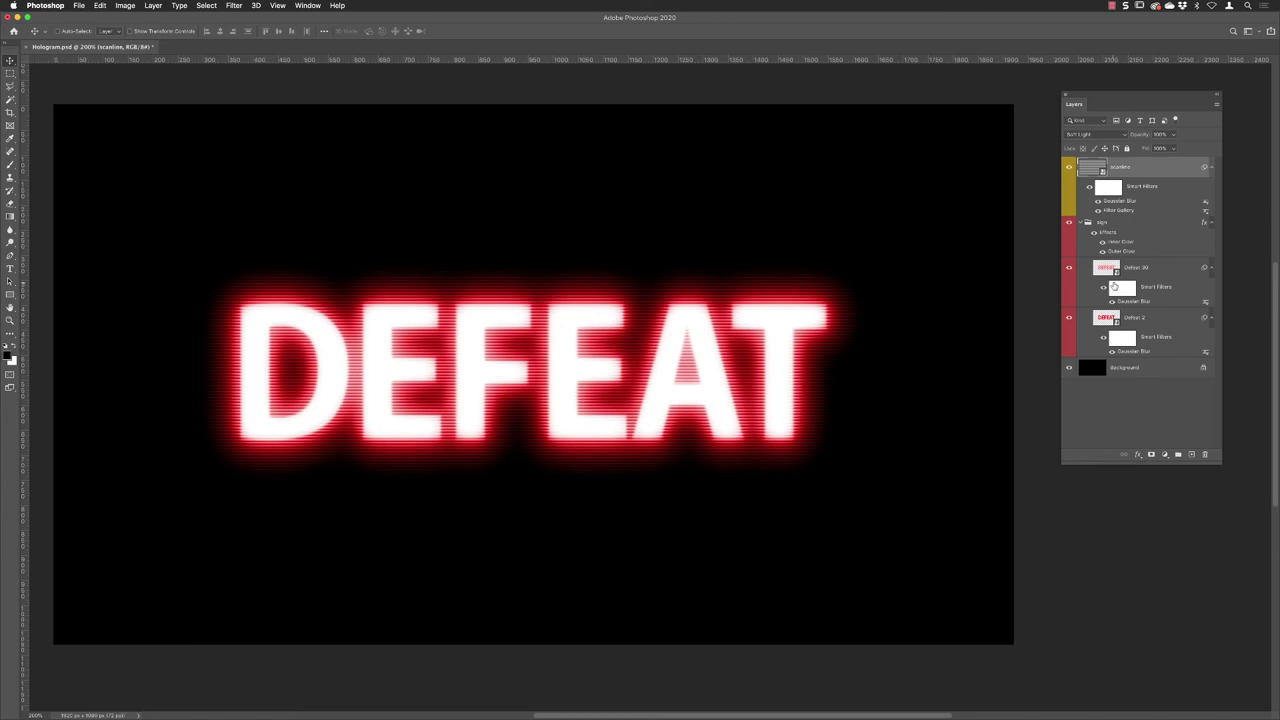
click(1107, 226)
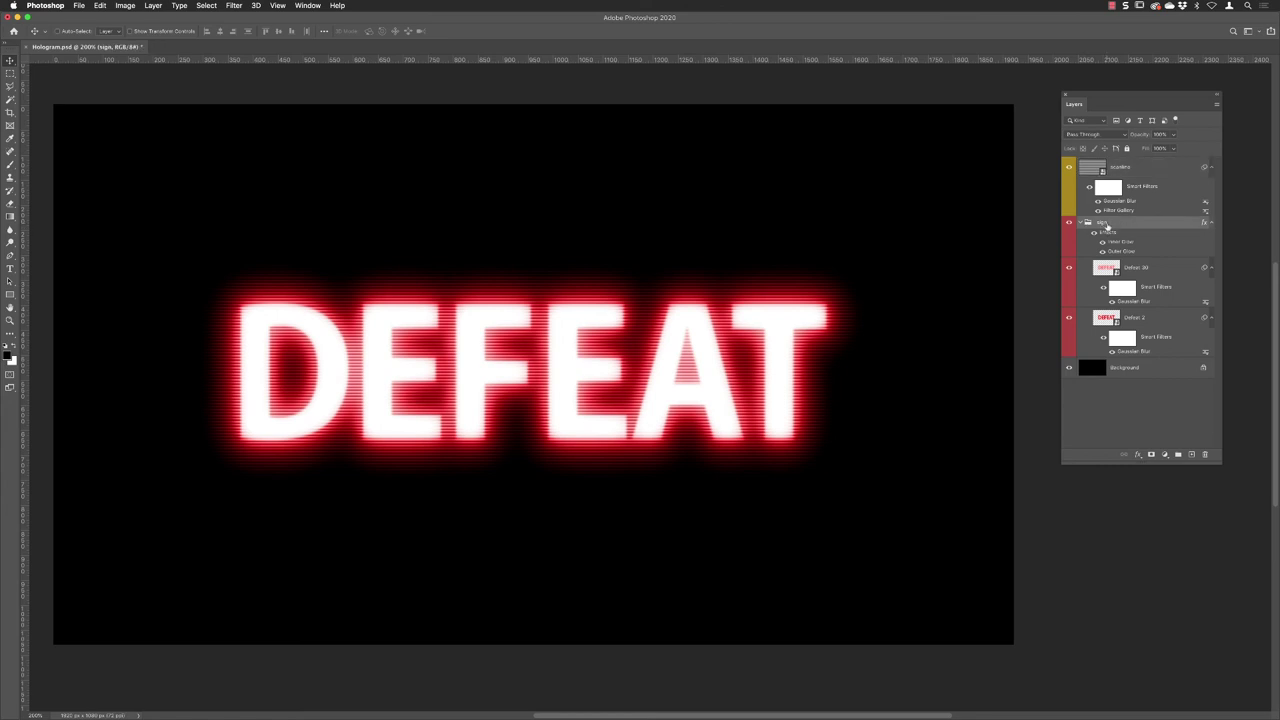
Place Surround.psd as a linked layer and commit its transform
click(78, 6)
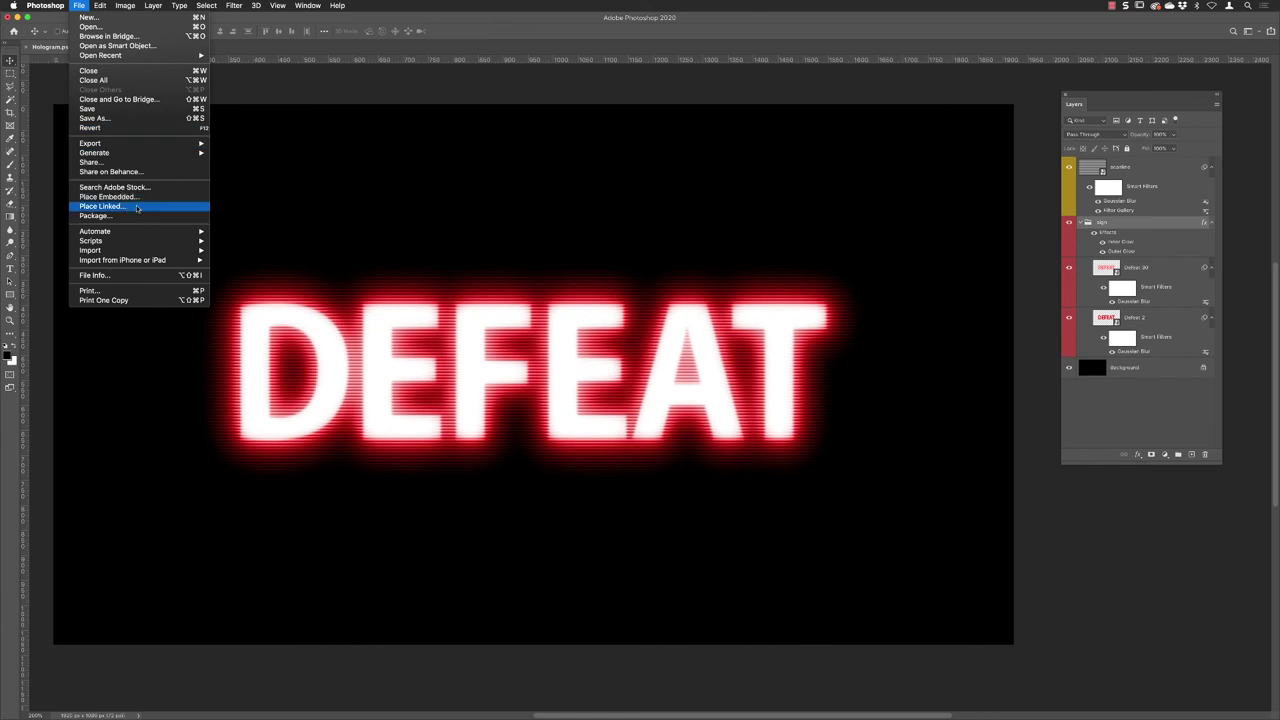
click(137, 207)
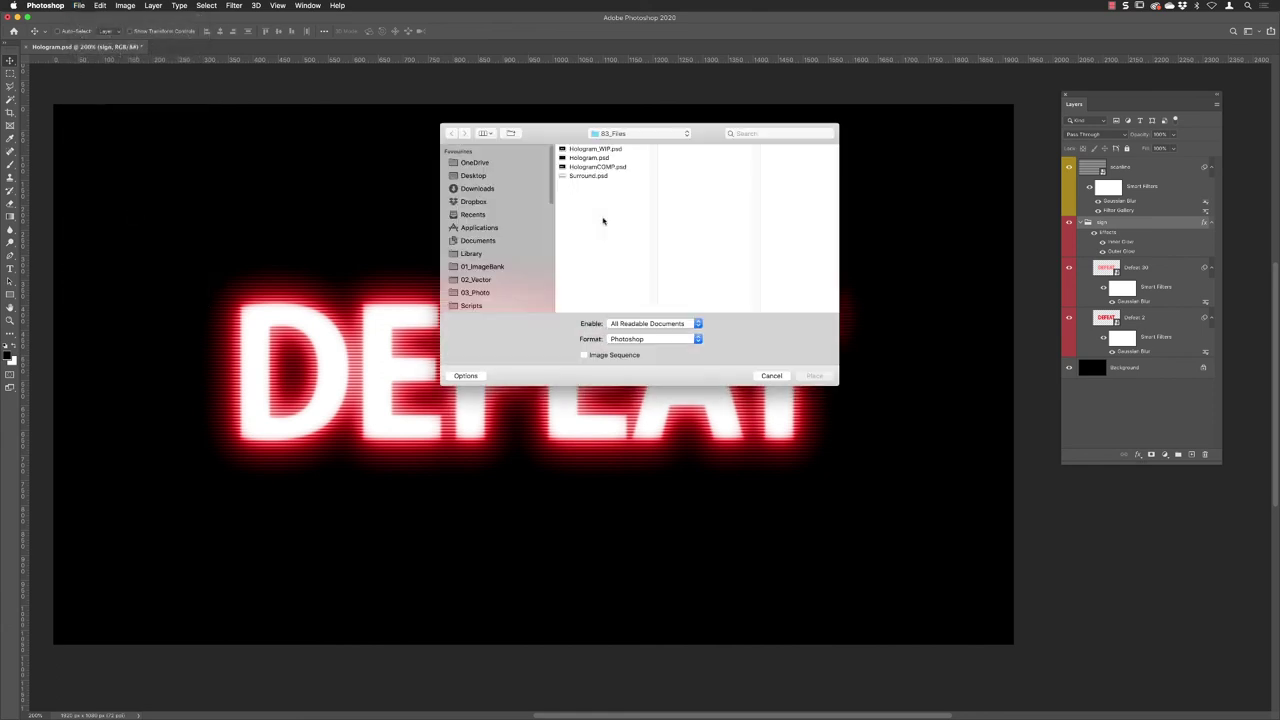
click(582, 177)
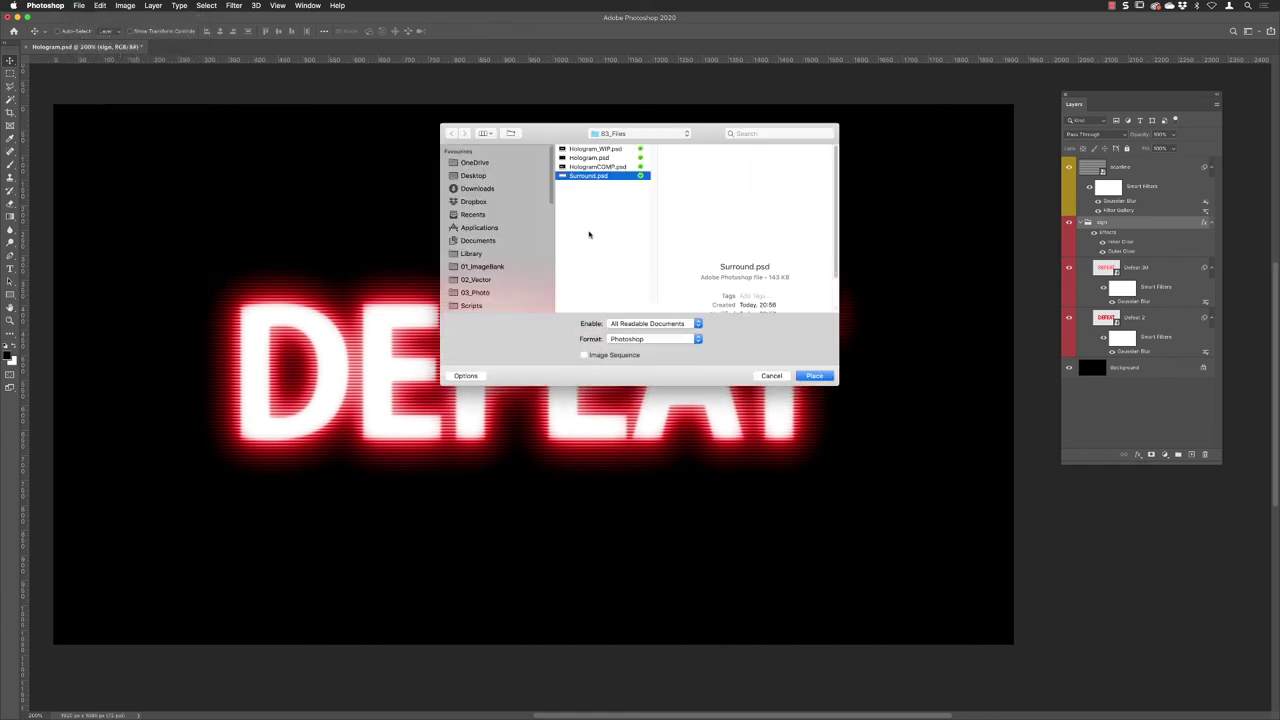
click(808, 376)
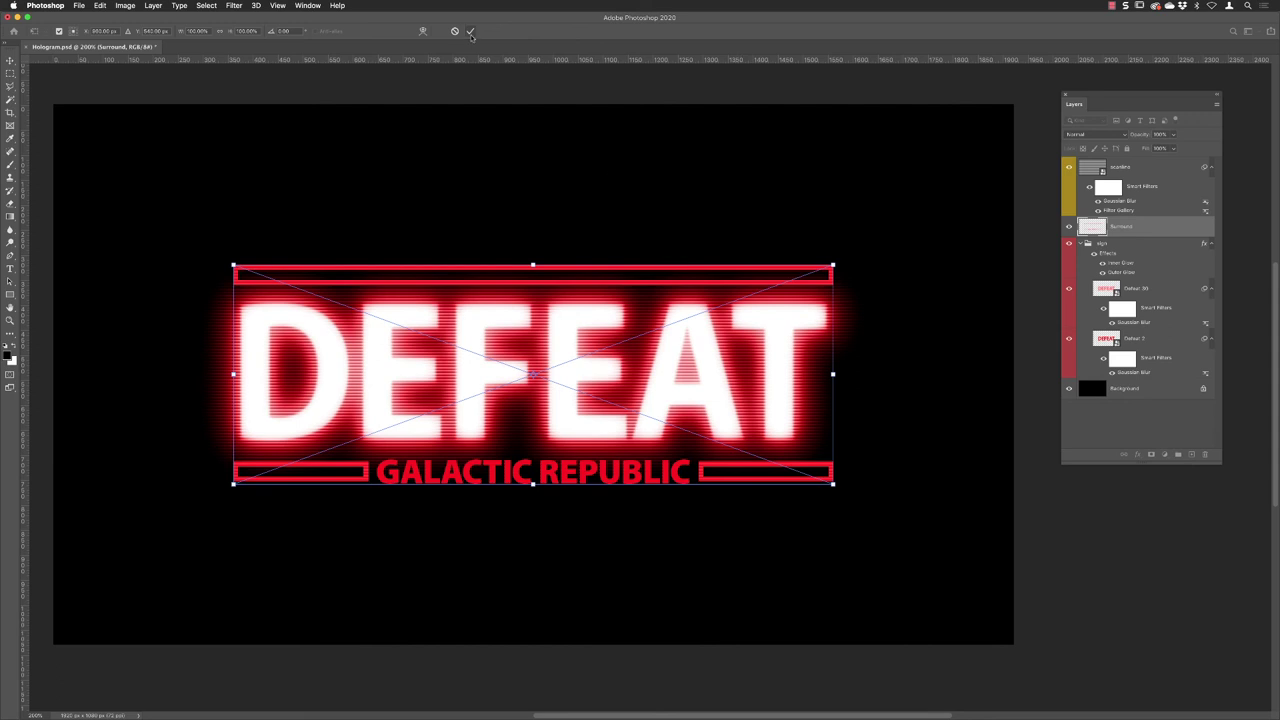
click(471, 31)
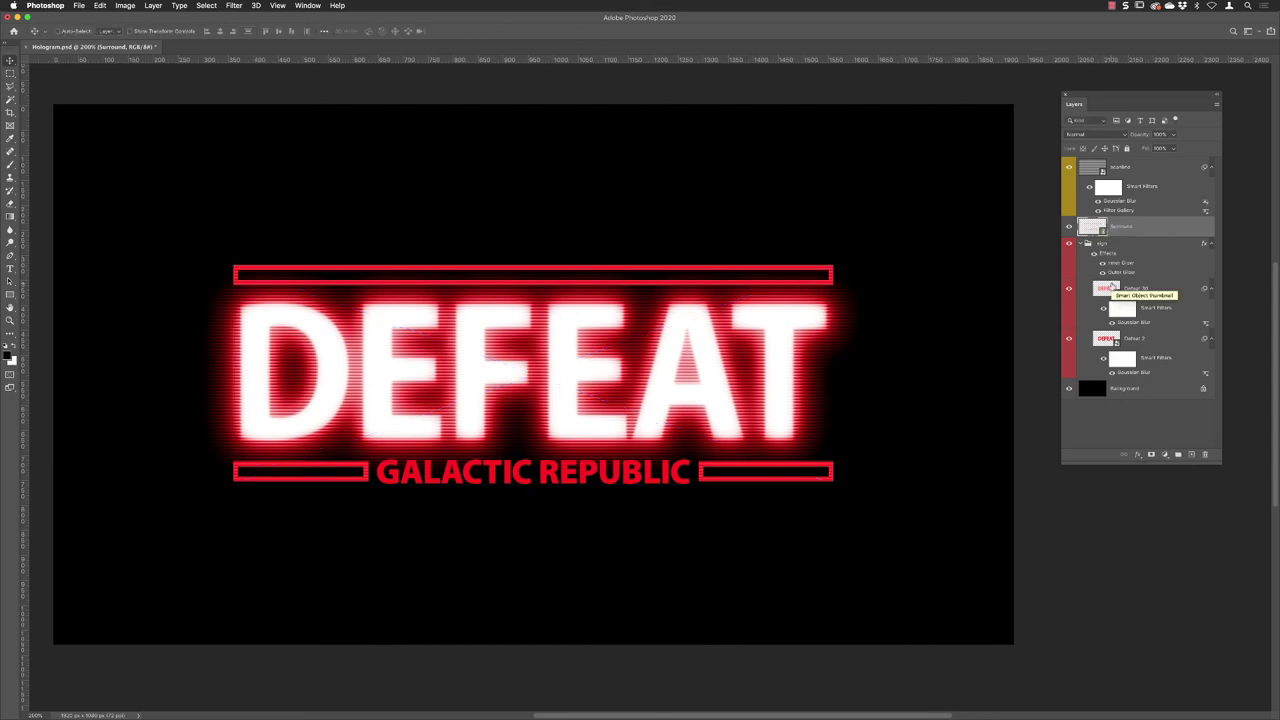
drag(1090, 229, 1121, 281)
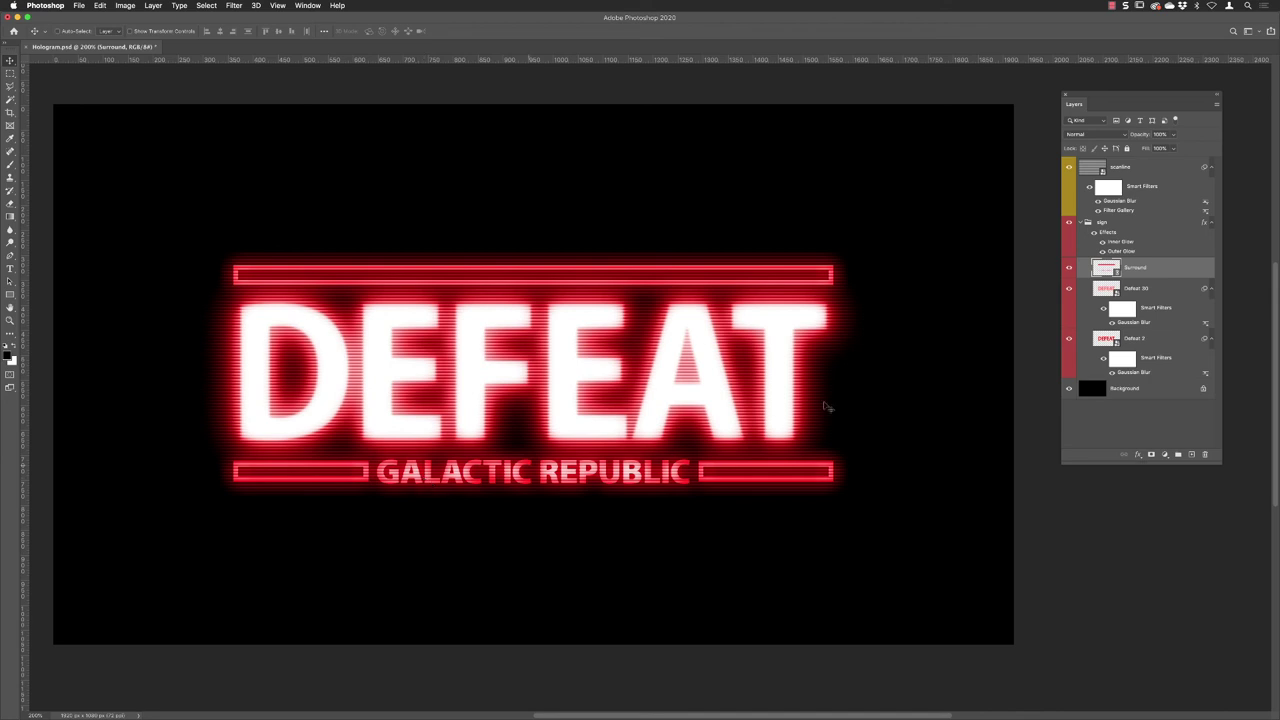
drag(1101, 270, 1100, 218)
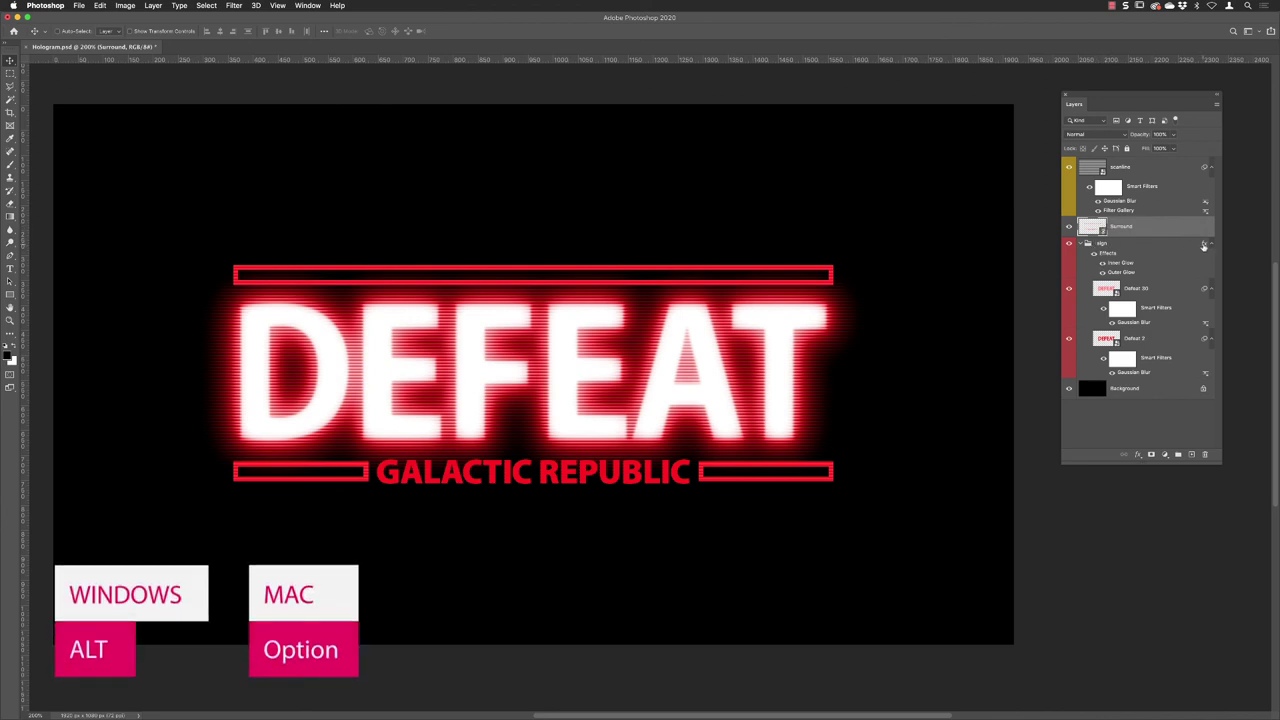
Copy the sign group's glow effects onto Surround and move Surround into the sign group
drag(1204, 246, 1198, 231)
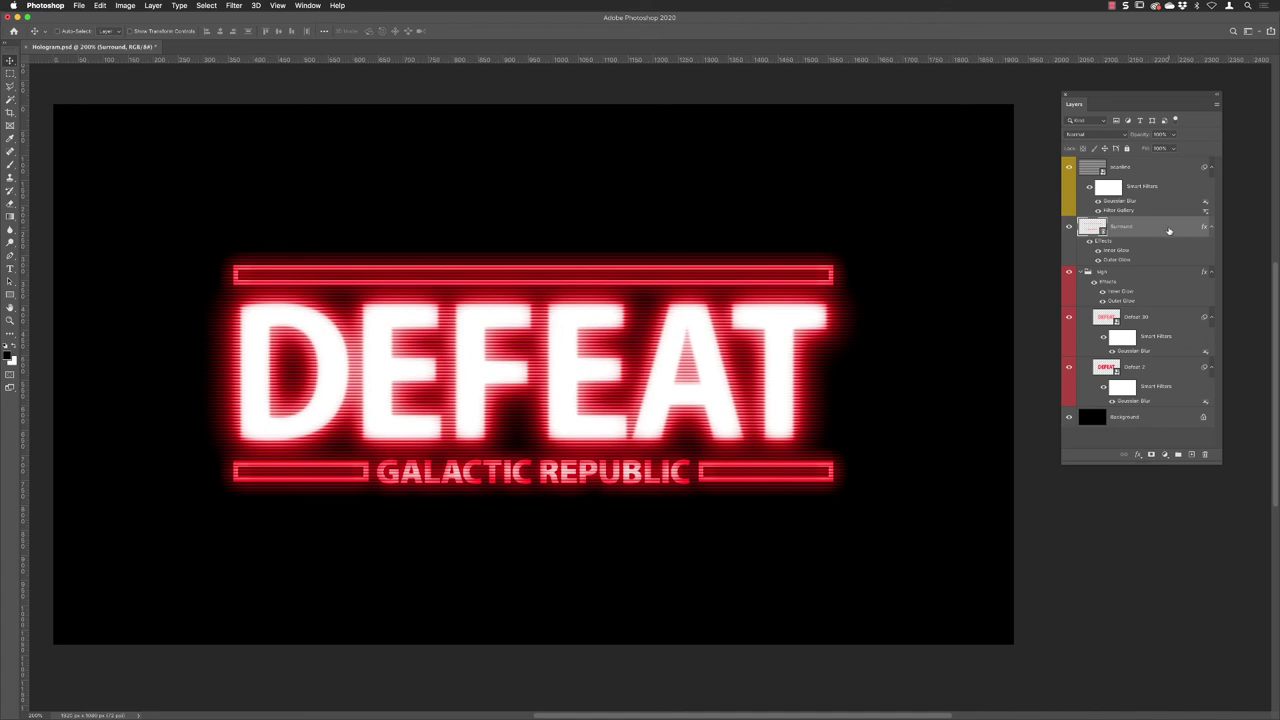
drag(1130, 229, 1134, 311)
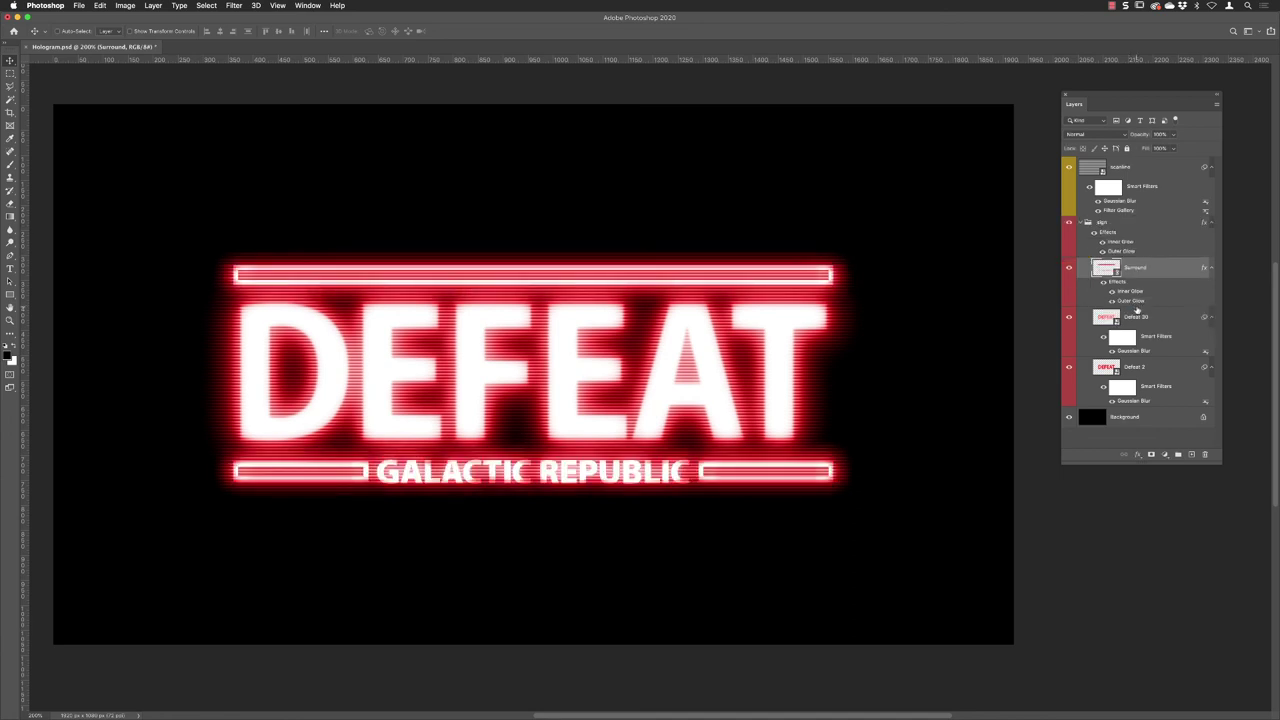